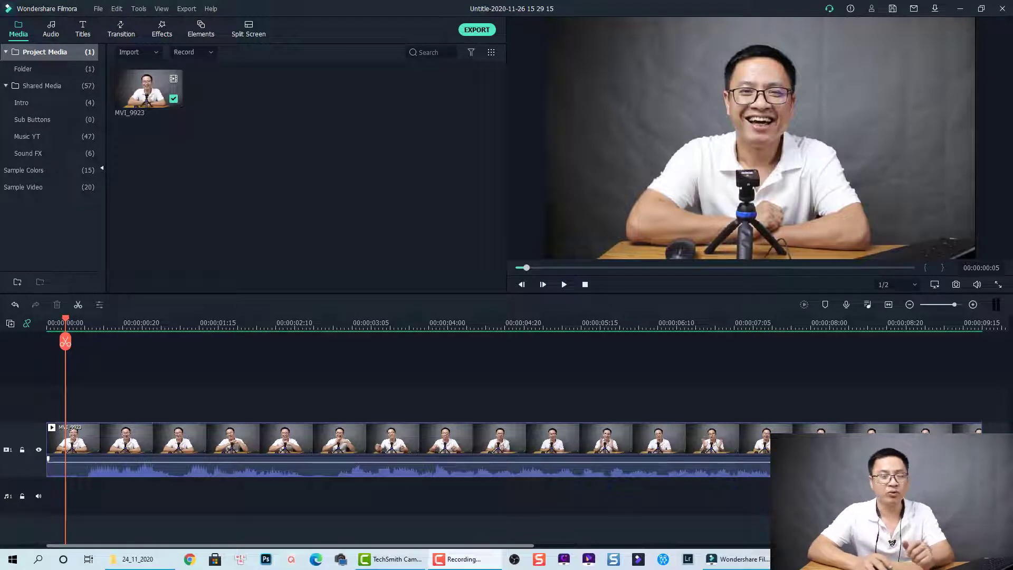
Play the clip from the start and add a marker where the first line is spoken
key(End)
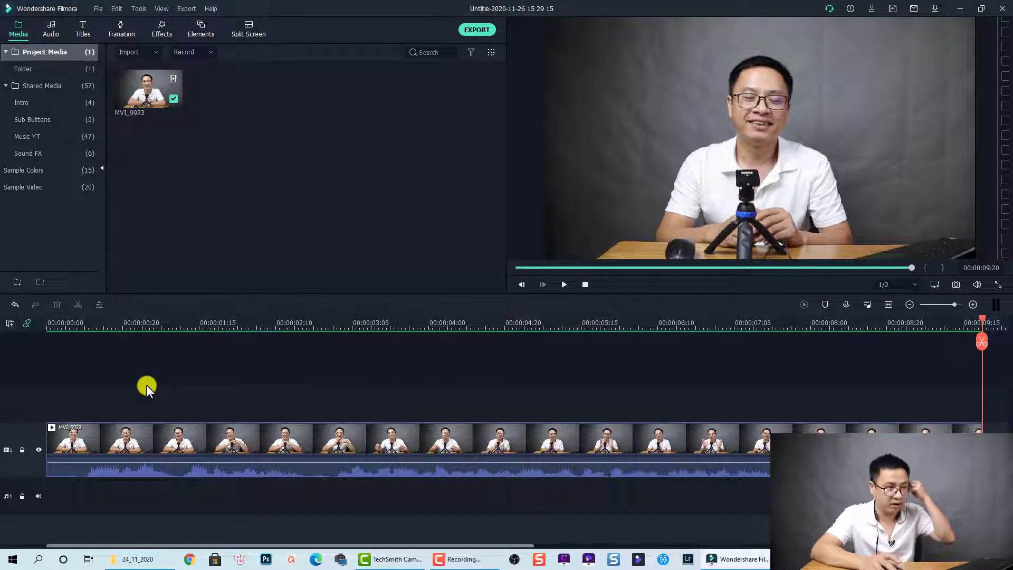
click(58, 327)
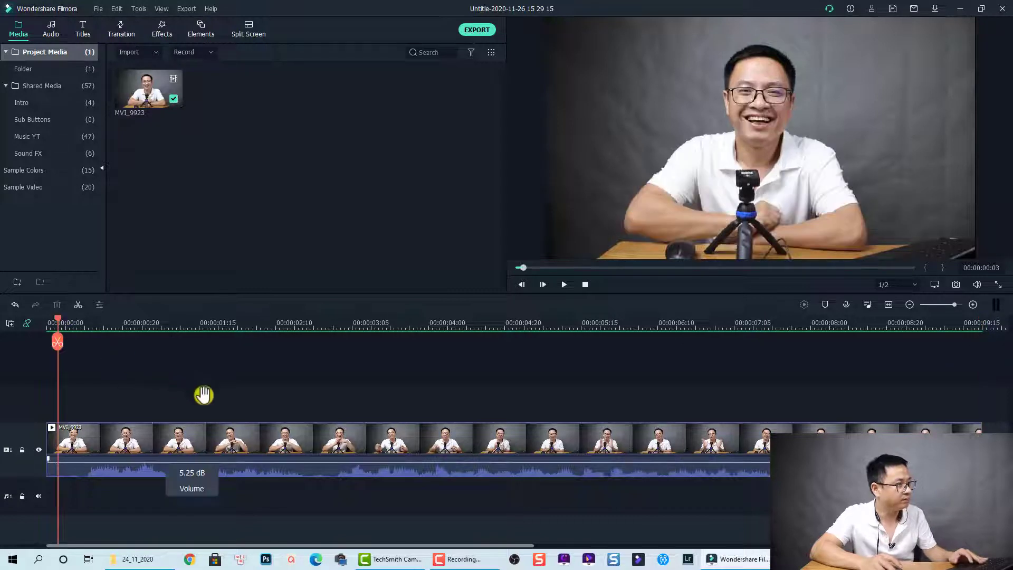
key(space)
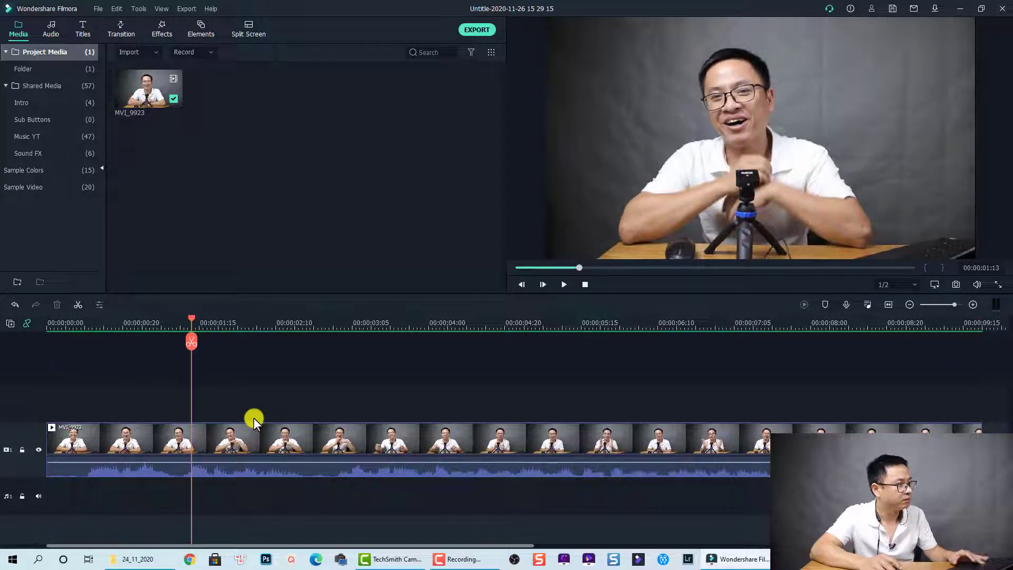
click(181, 318)
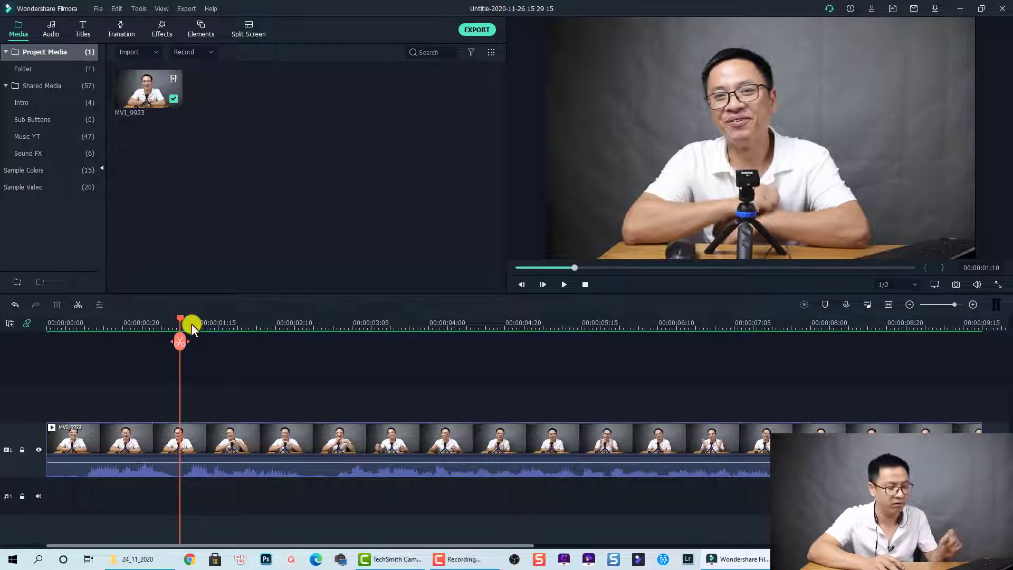
click(822, 302)
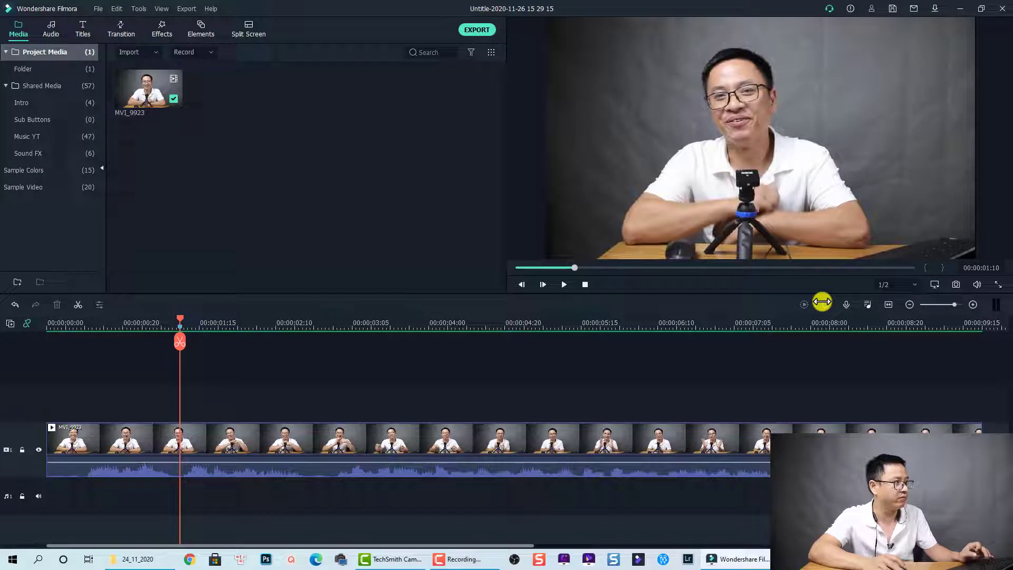
key(space)
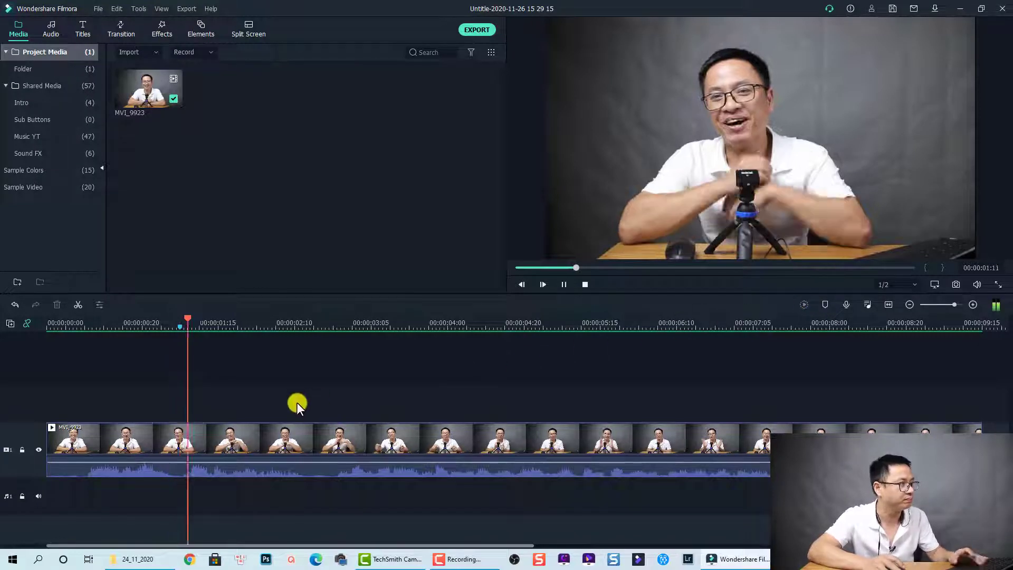
Add markers at the following spoken lines, including one at 00:00:07:05
key(space)
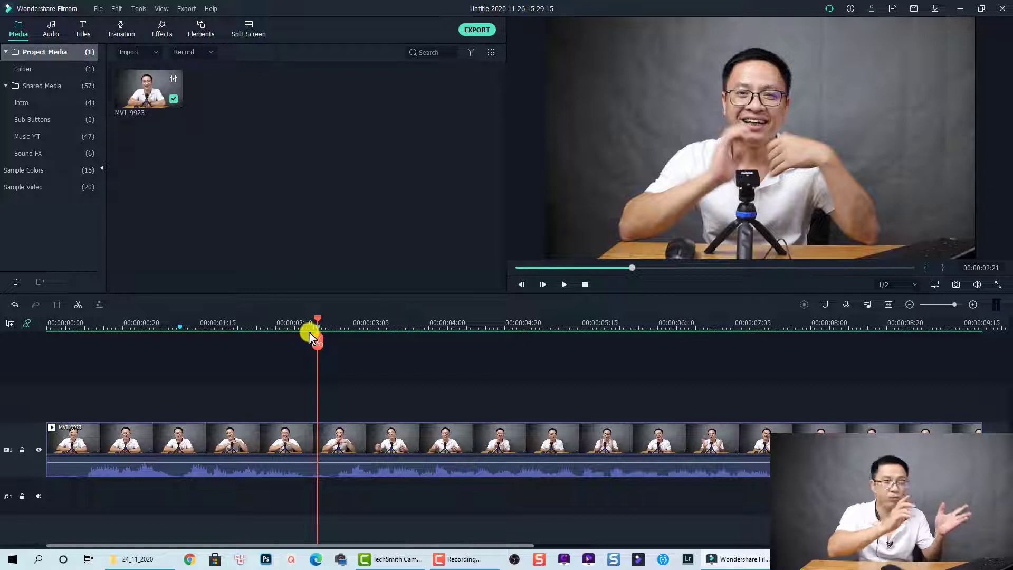
click(420, 357)
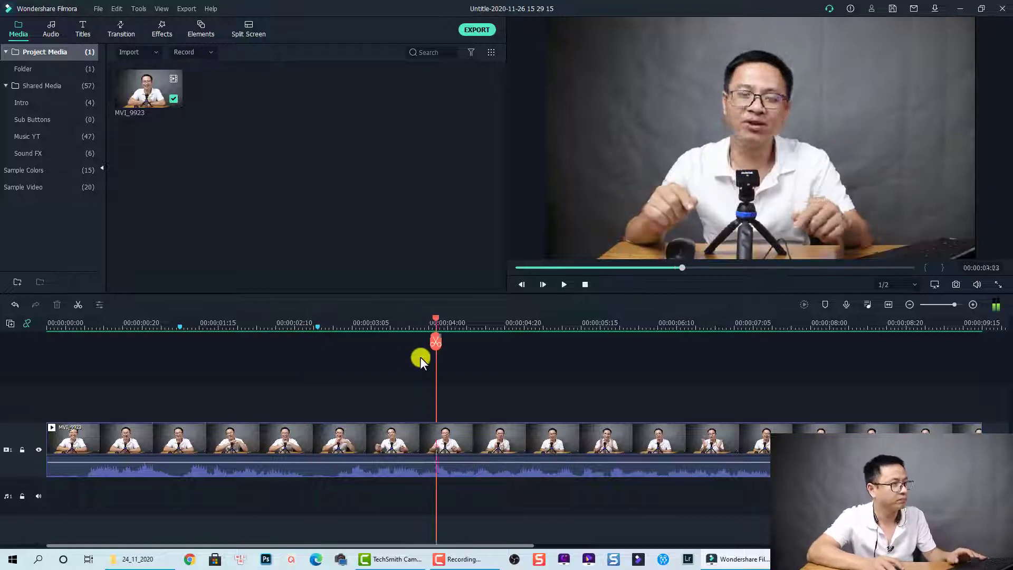
key(m)
key(space)
click(664, 322)
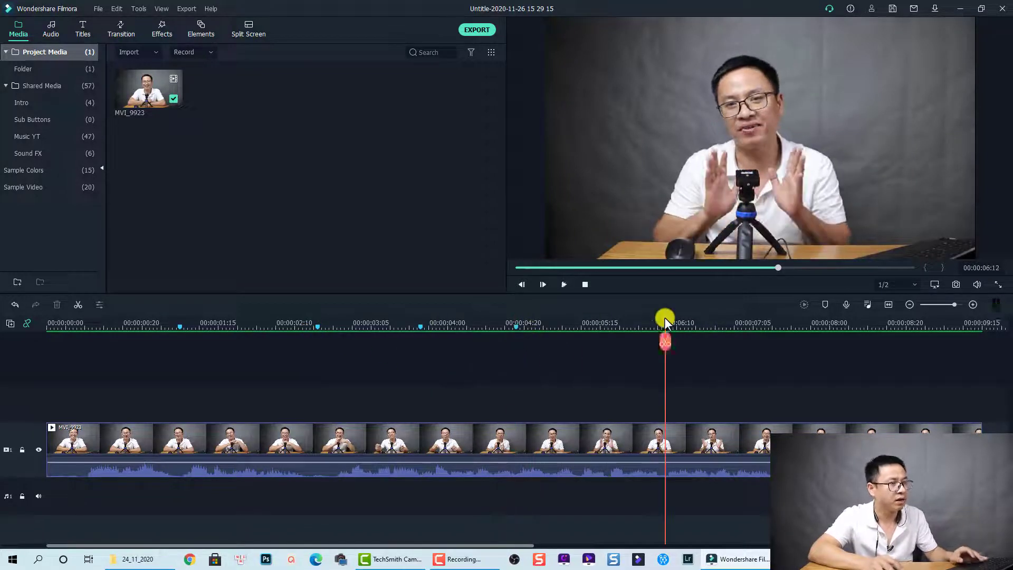
click(720, 330)
key(m)
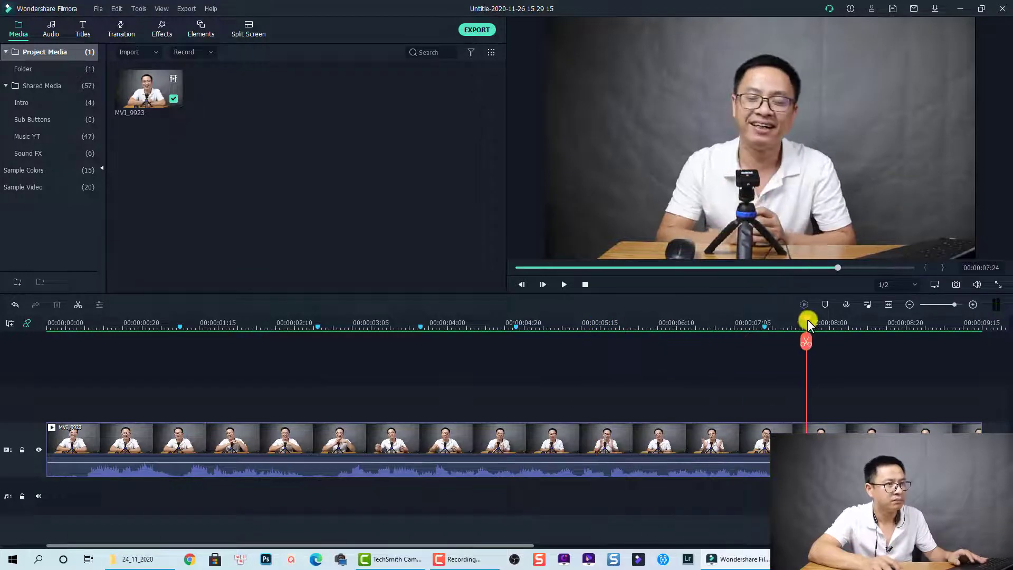
click(811, 350)
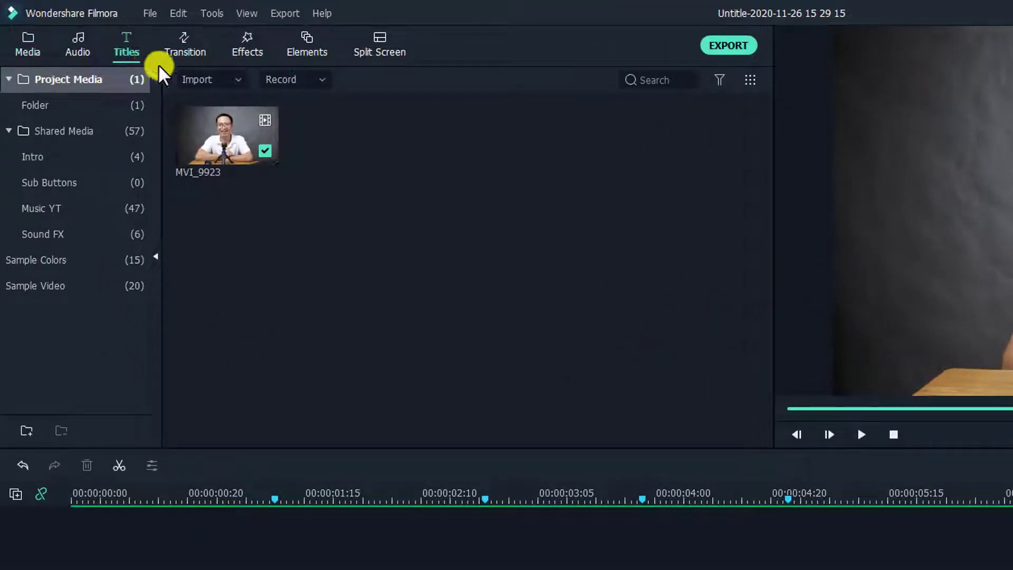
Place the Default Title template from the Titles category on a track above the video at 0:00
click(159, 65)
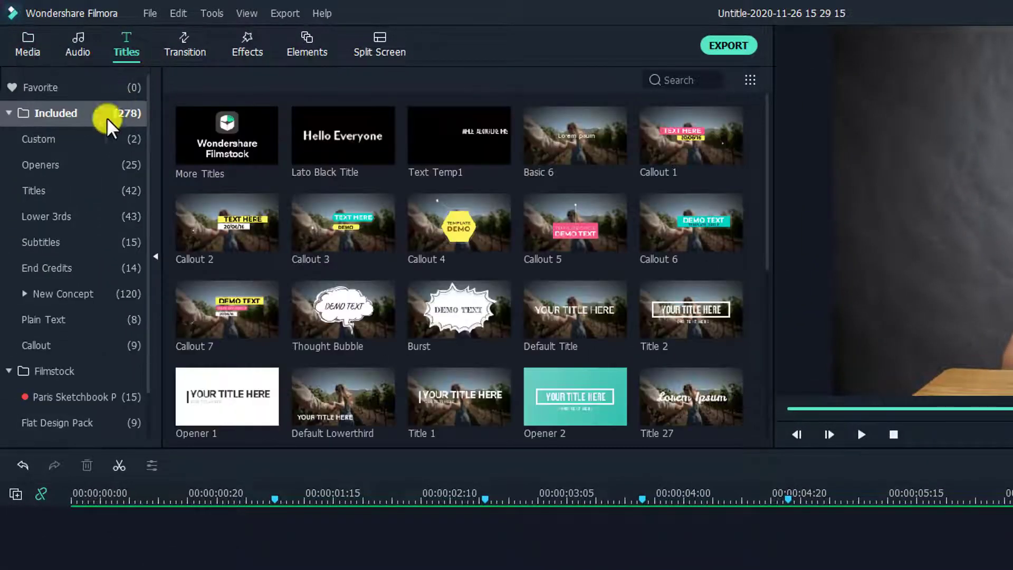
click(39, 186)
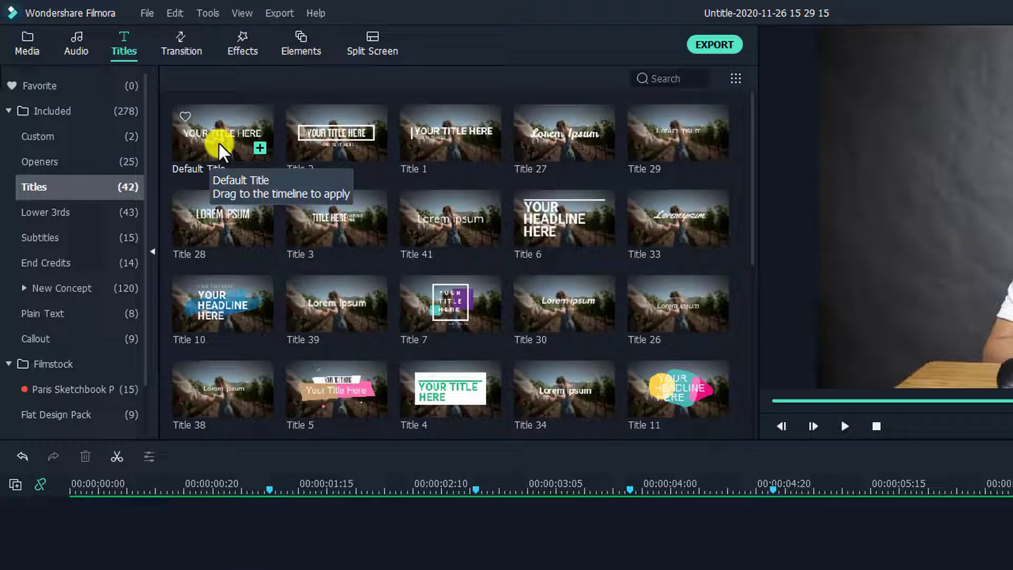
drag(221, 143, 66, 569)
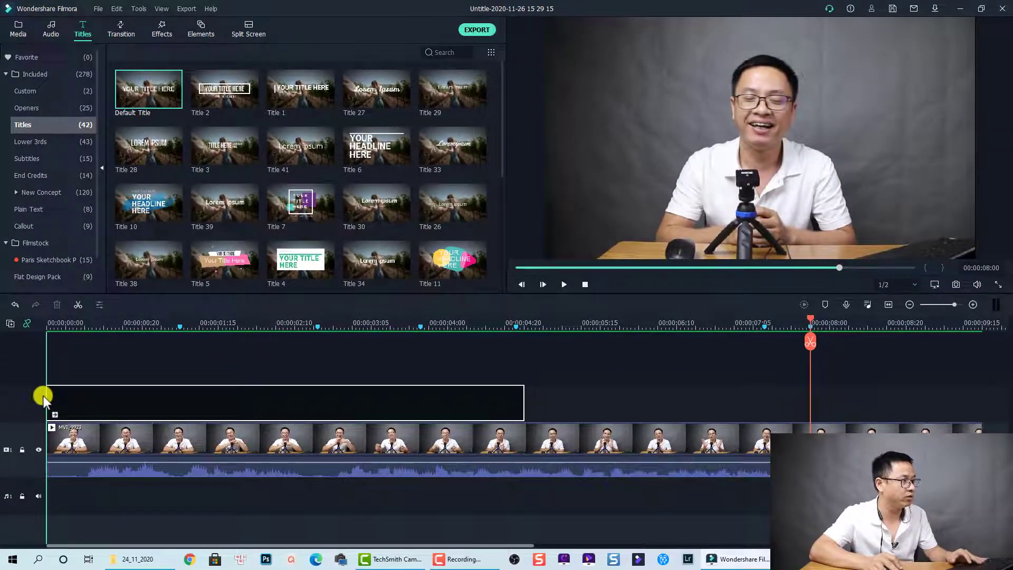
drag(43, 396, 45, 395)
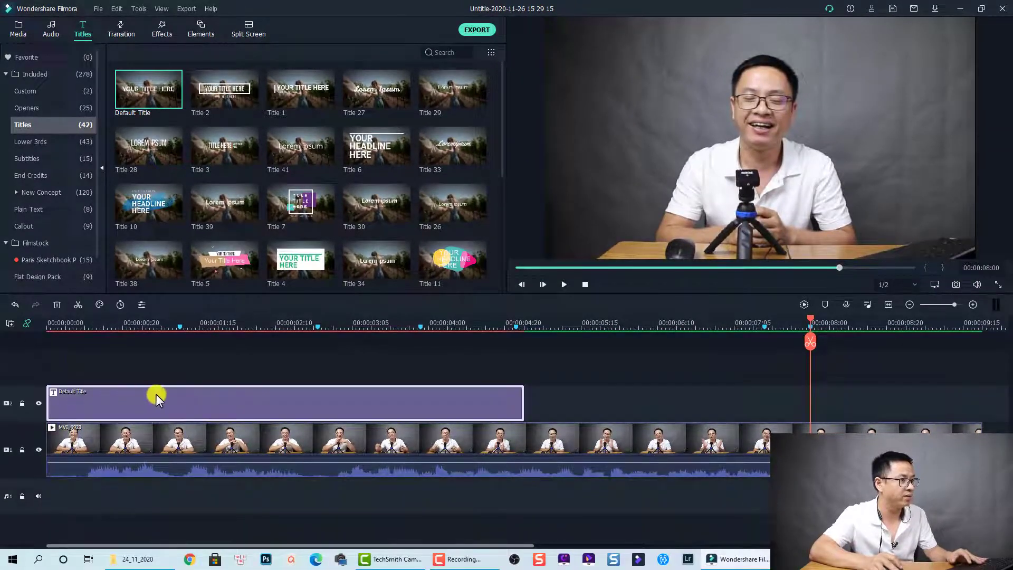
In Advanced Edit, change the title font to Lato Black
right_click(200, 403)
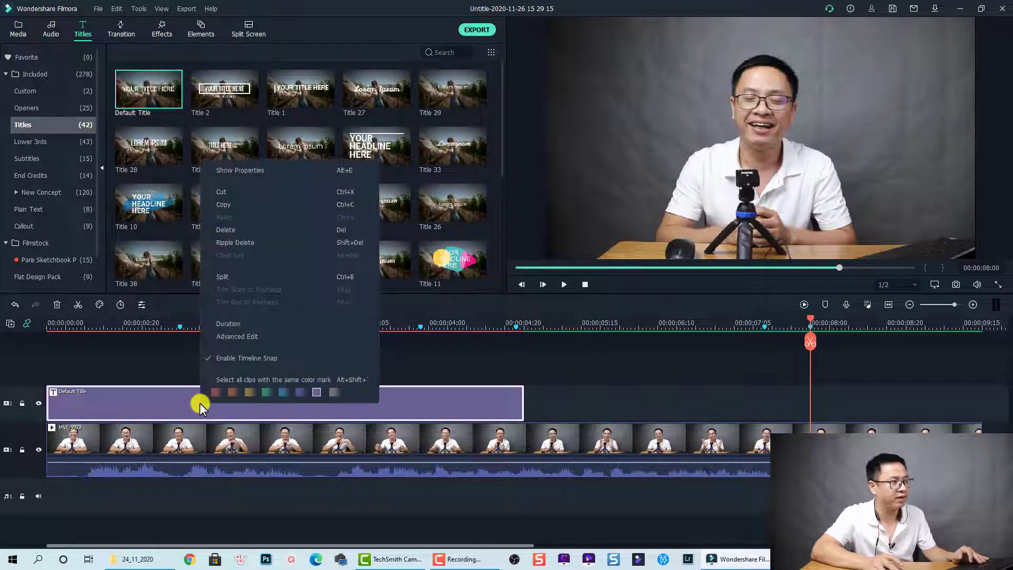
click(220, 338)
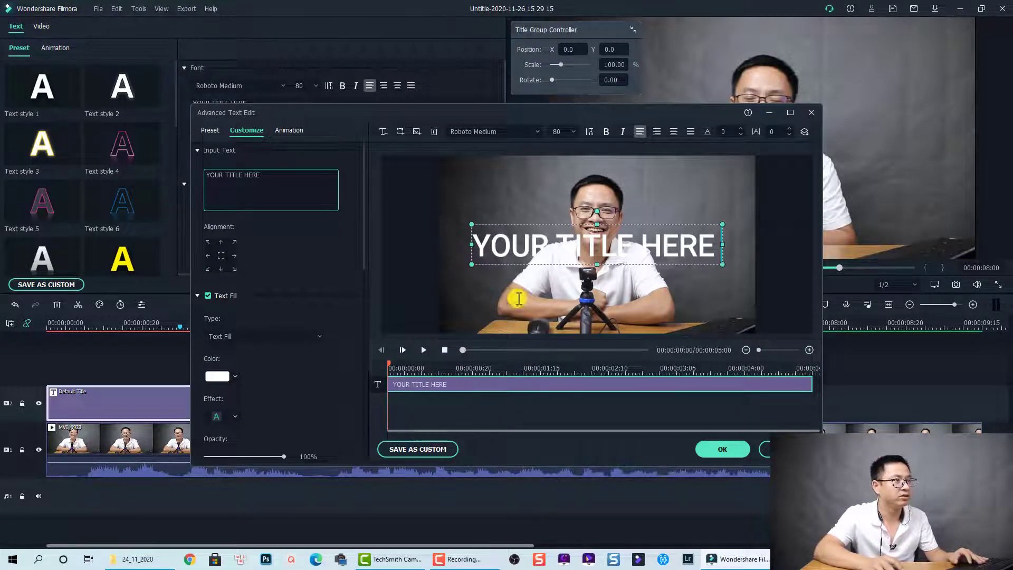
click(505, 131)
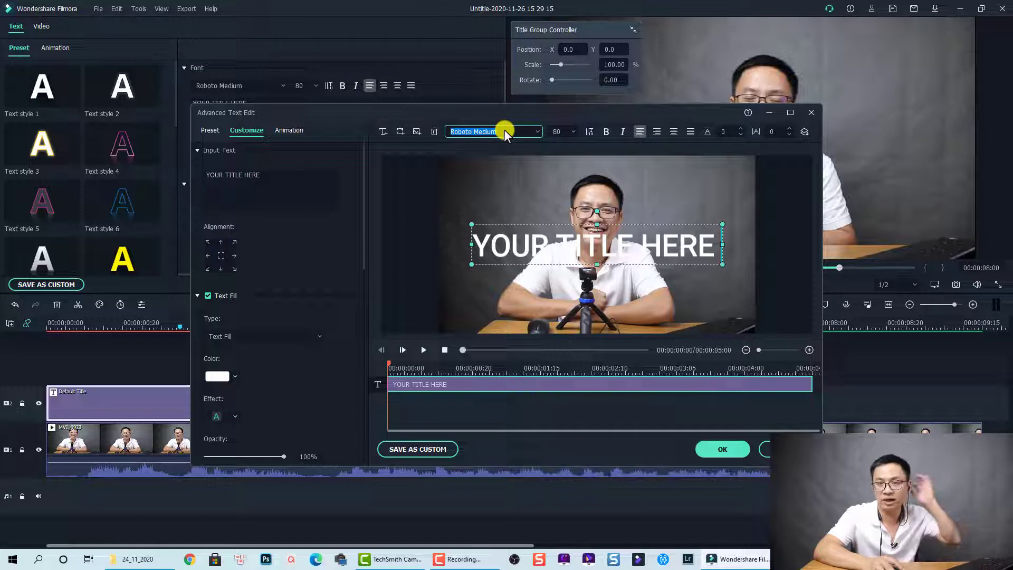
text(lato Black)
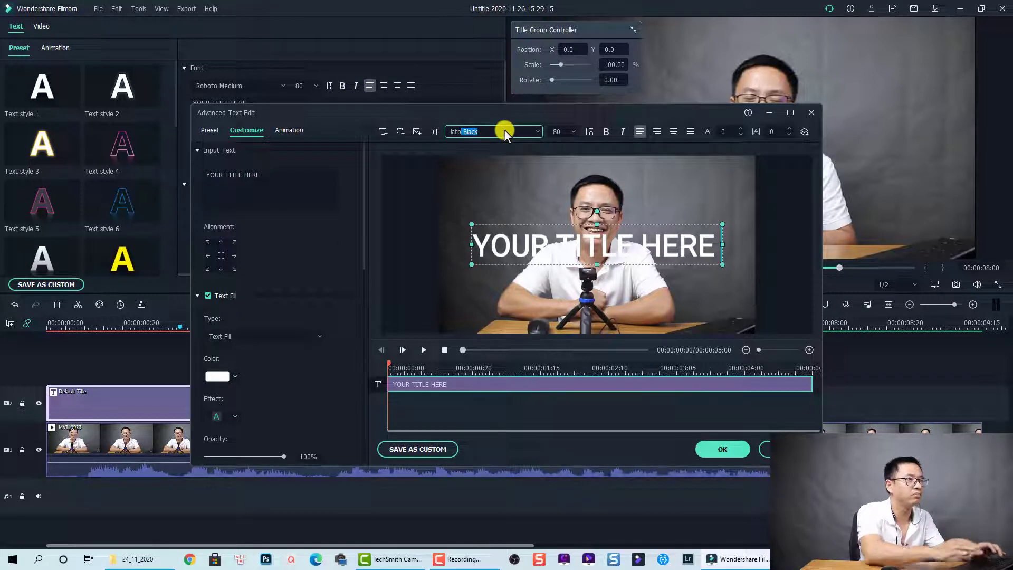
key(Return)
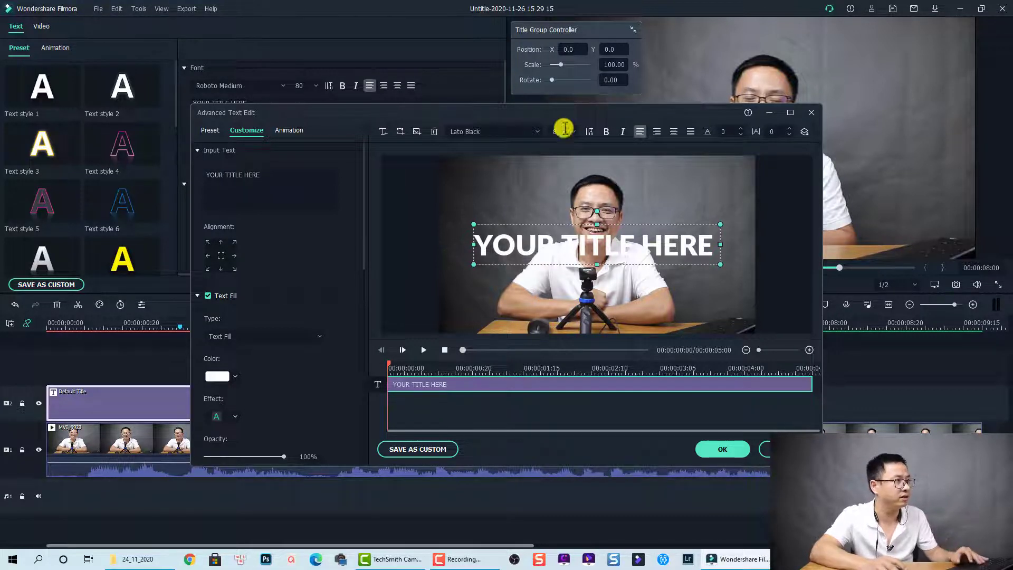
drag(363, 197, 367, 308)
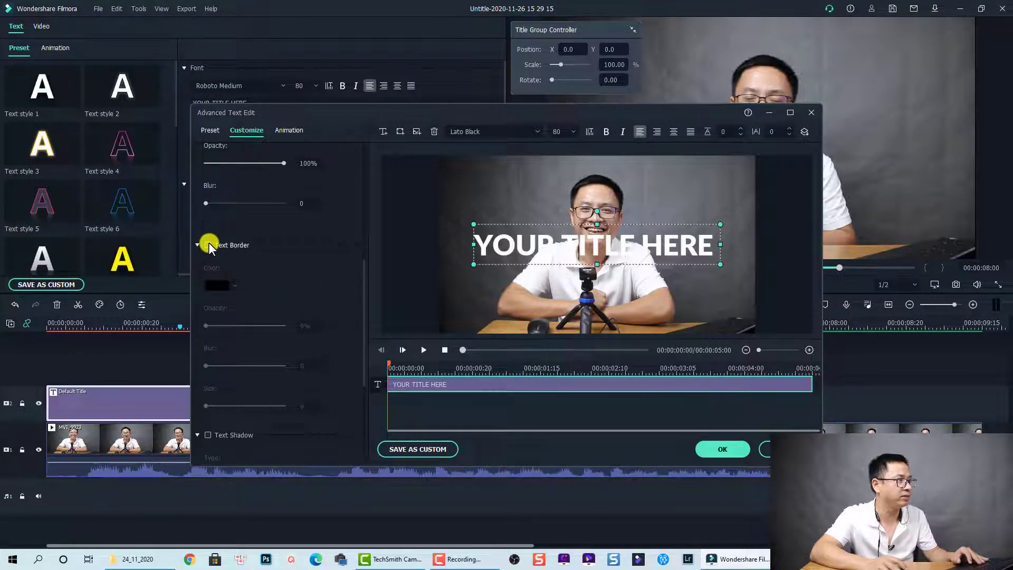
Outline the title text with a black border of size 2
click(209, 245)
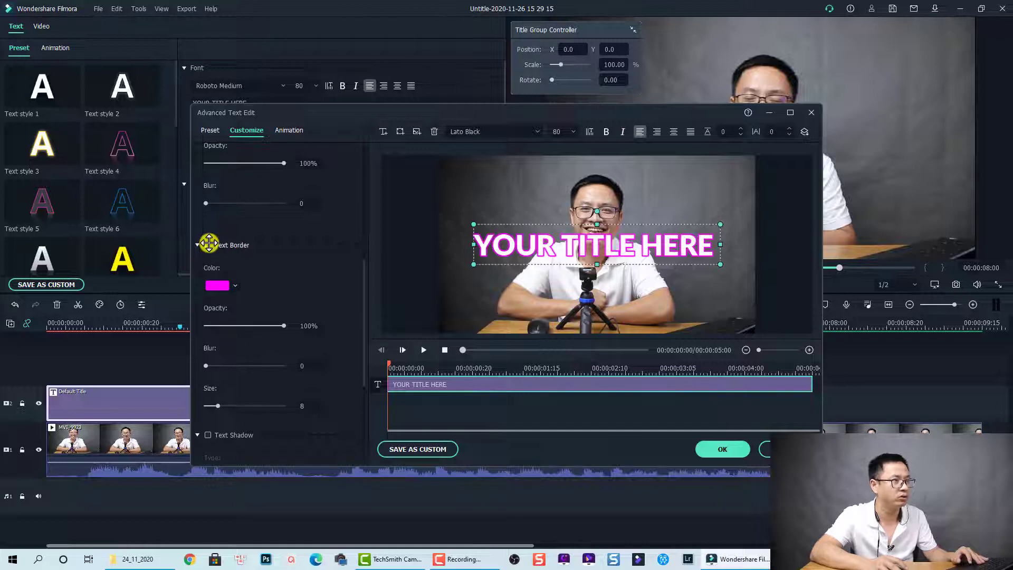
click(236, 291)
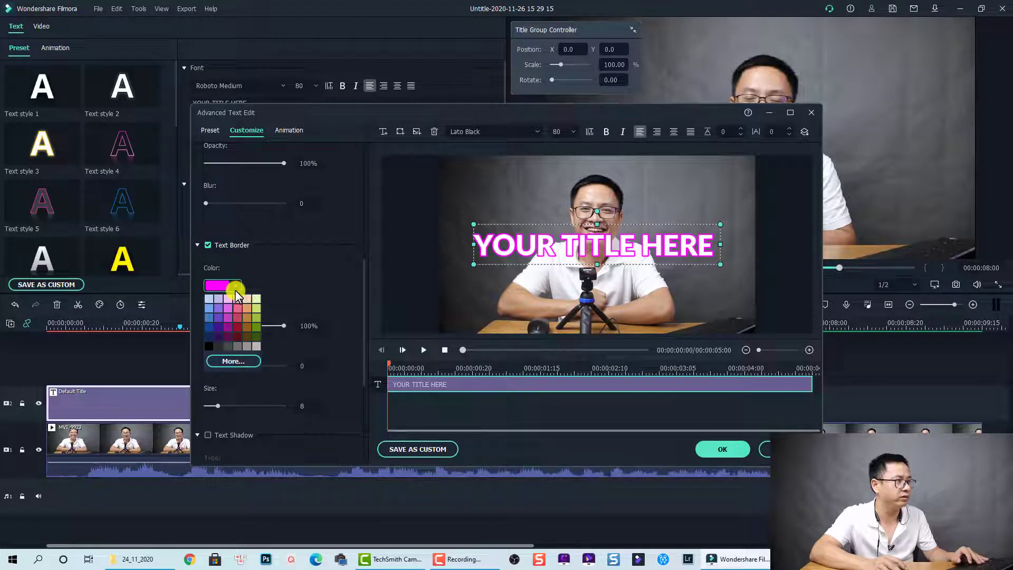
click(208, 344)
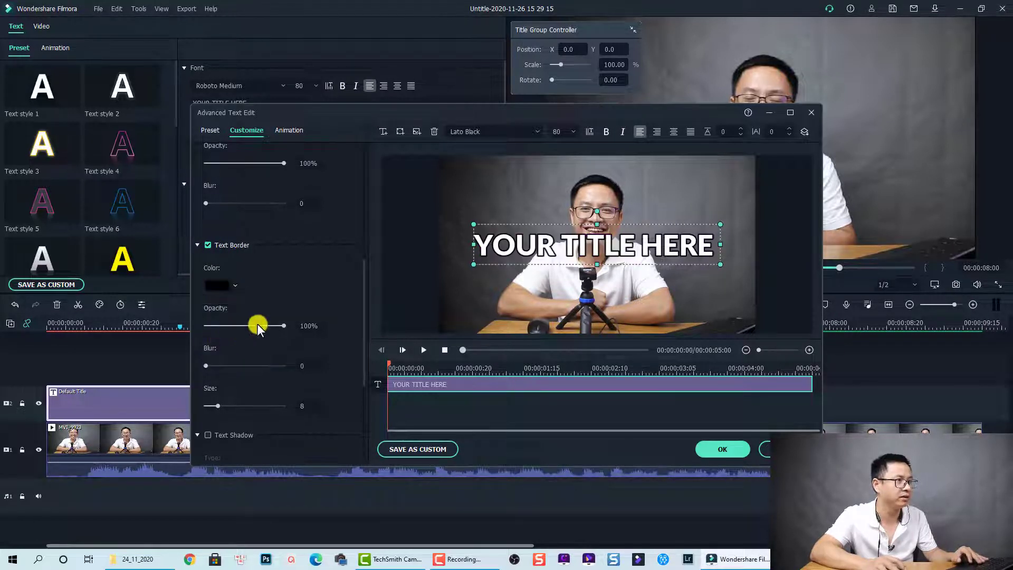
drag(364, 281, 363, 303)
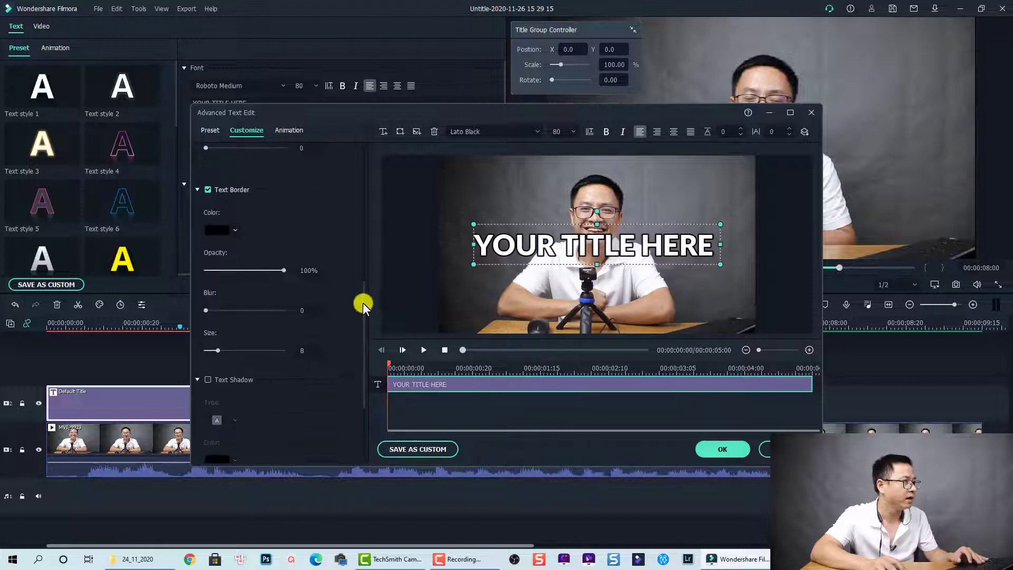
click(304, 351)
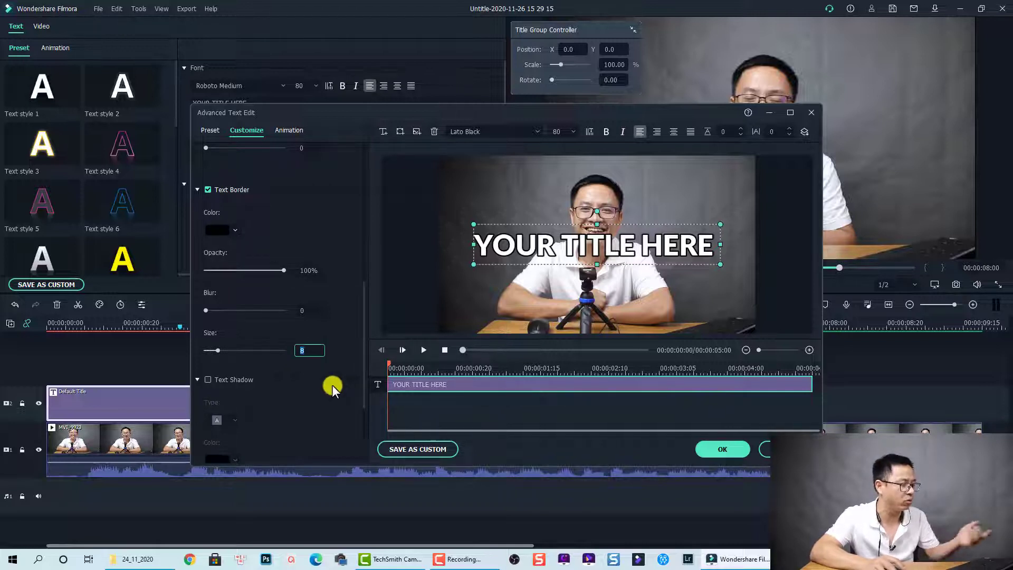
text(2)
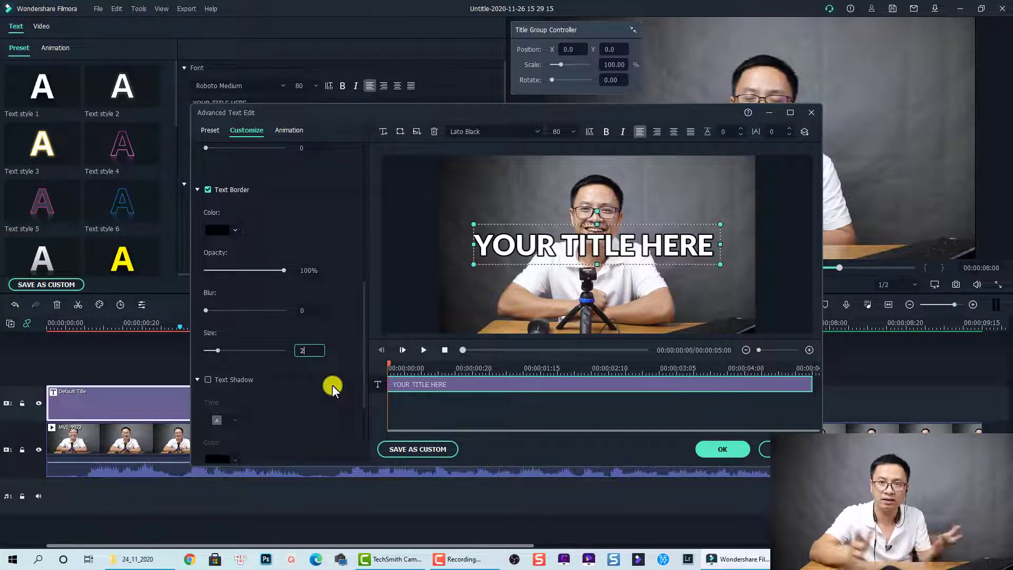
click(296, 379)
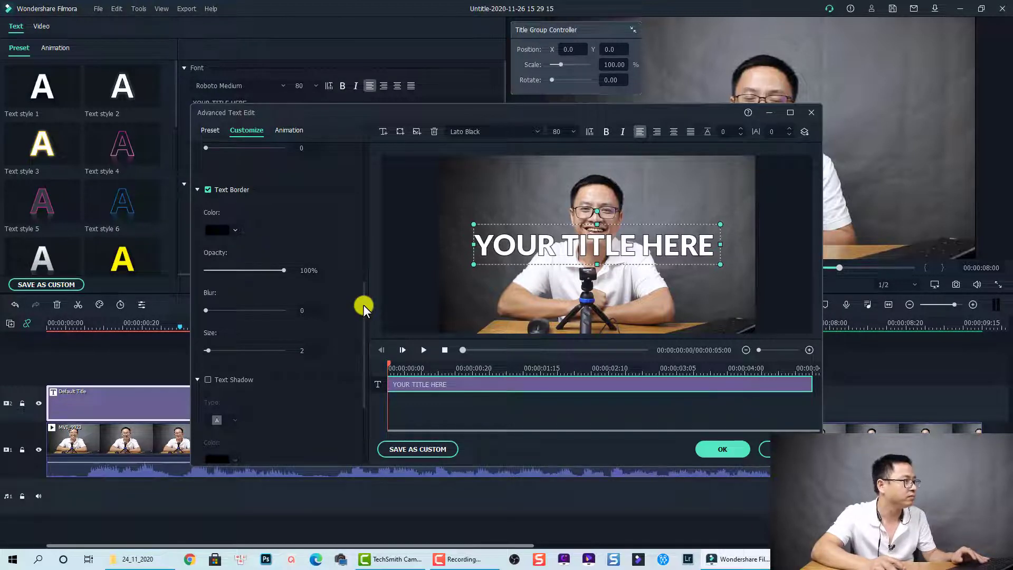
drag(364, 305, 360, 369)
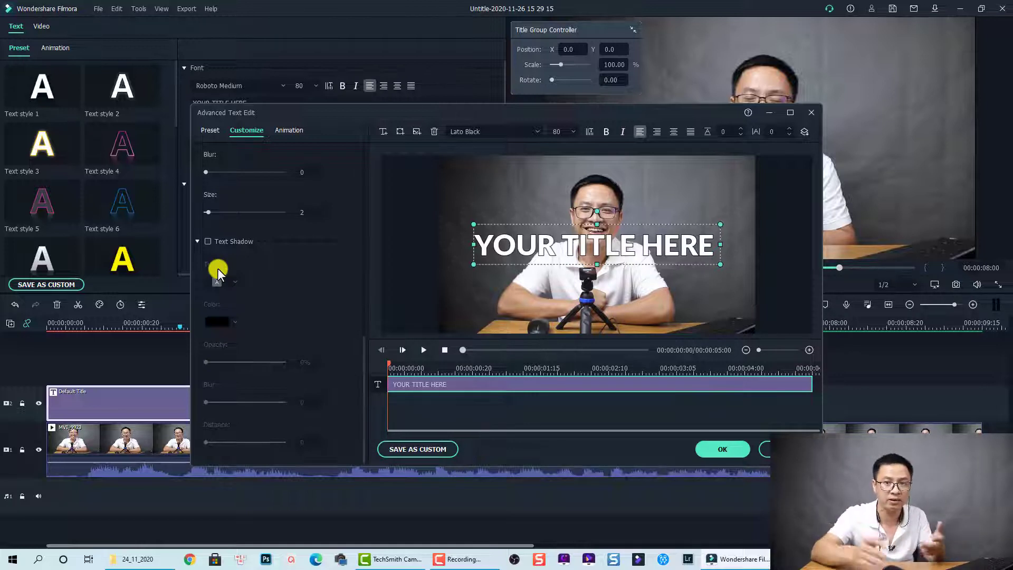
Give the title a text shadow with distance 2 and blur 5, then choose Save As Custom
click(207, 242)
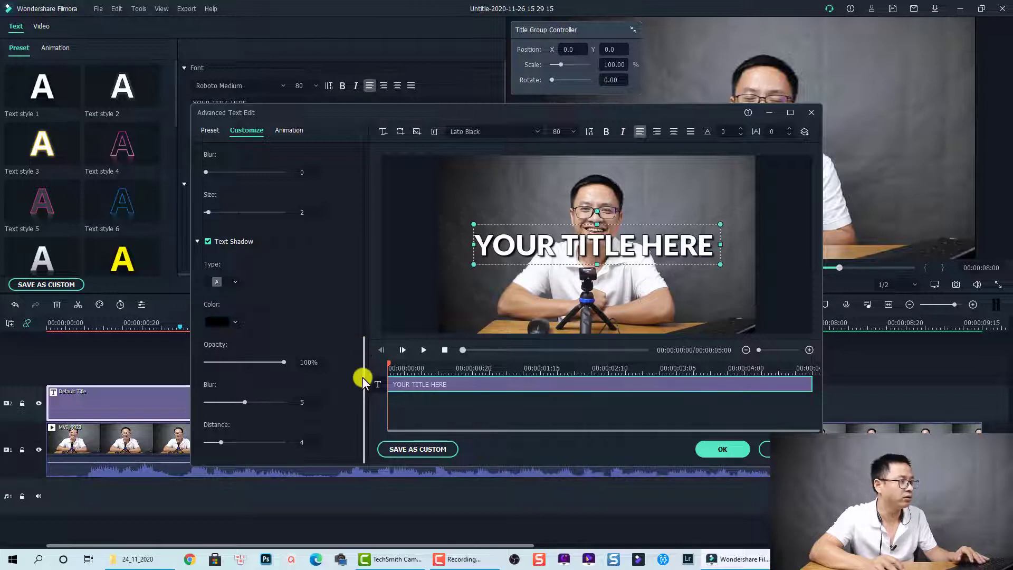
click(302, 442)
text(2)
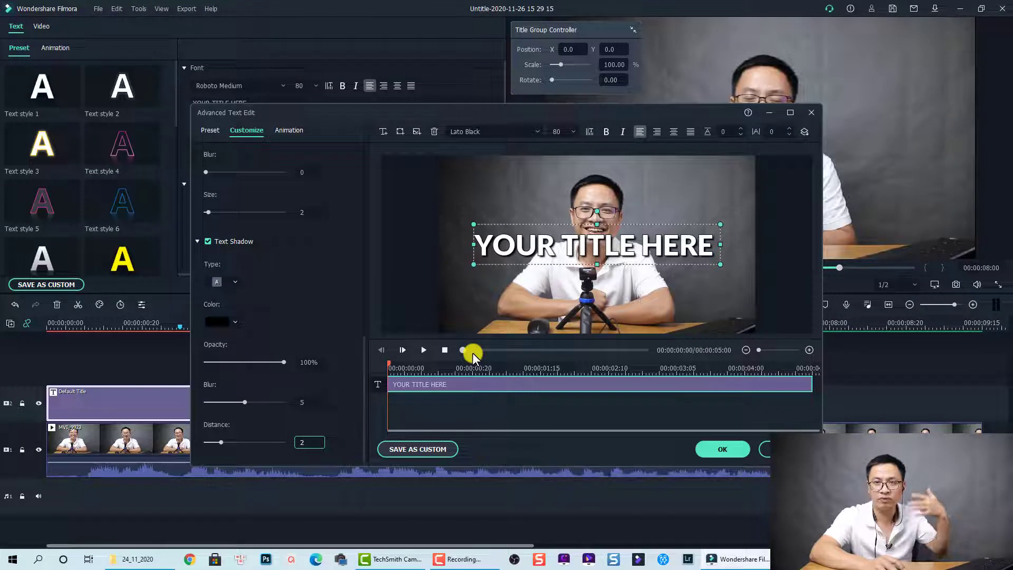
click(413, 447)
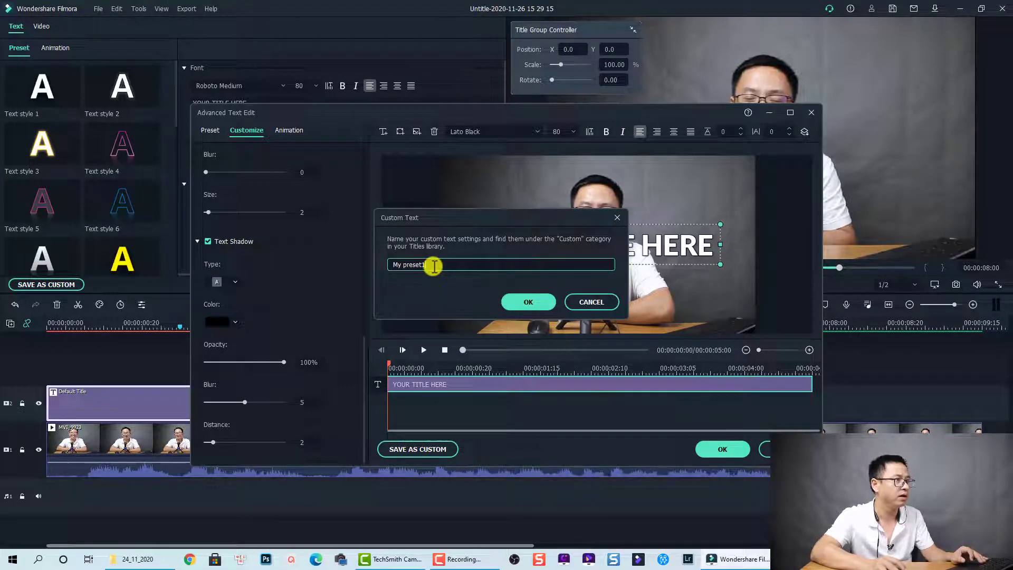
Save the styled title as a custom preset under a new name and shift its clip slightly later
drag(434, 265, 365, 269)
text(Jacky)
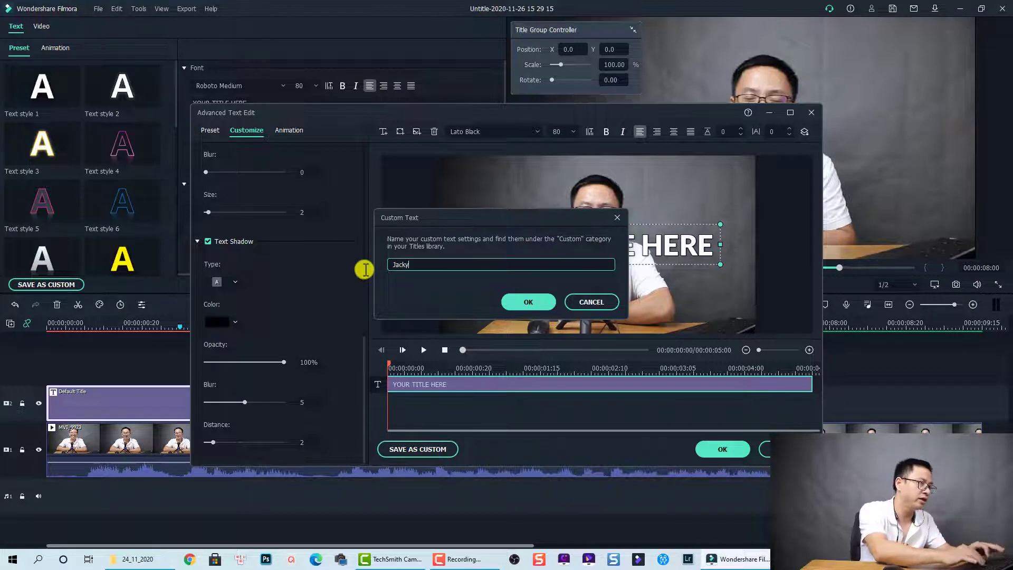
text( Title1)
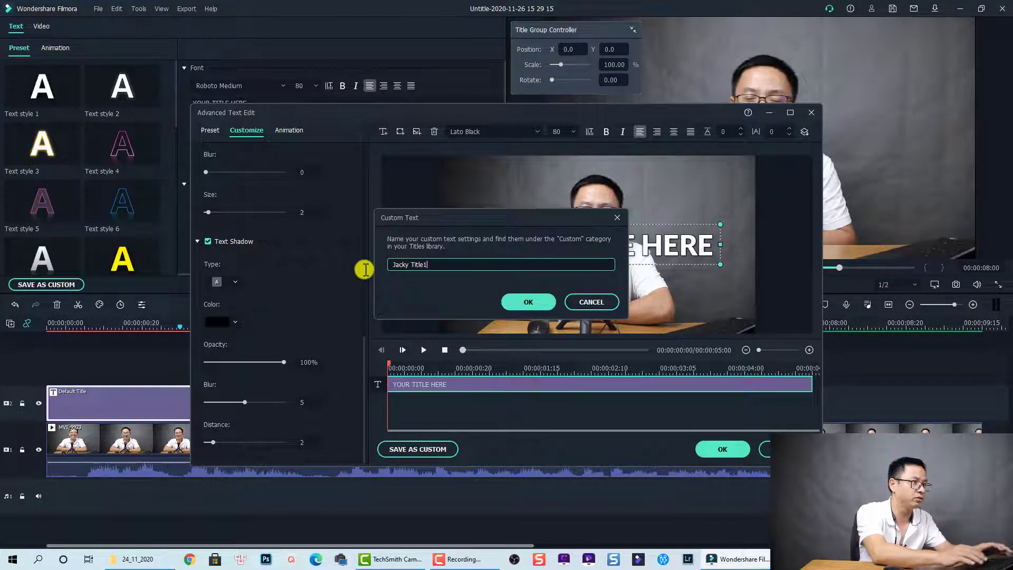
click(528, 303)
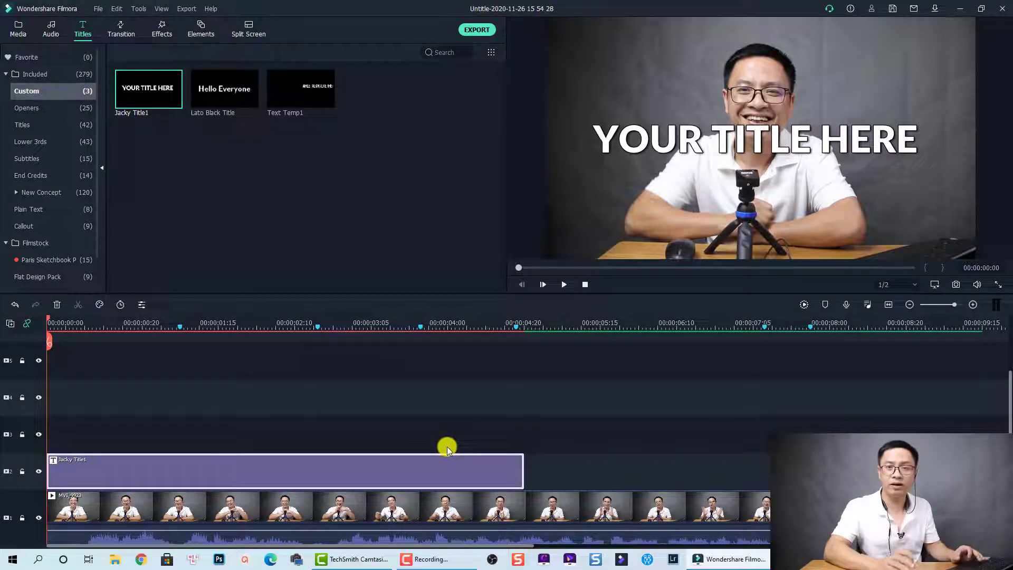
drag(263, 467, 305, 470)
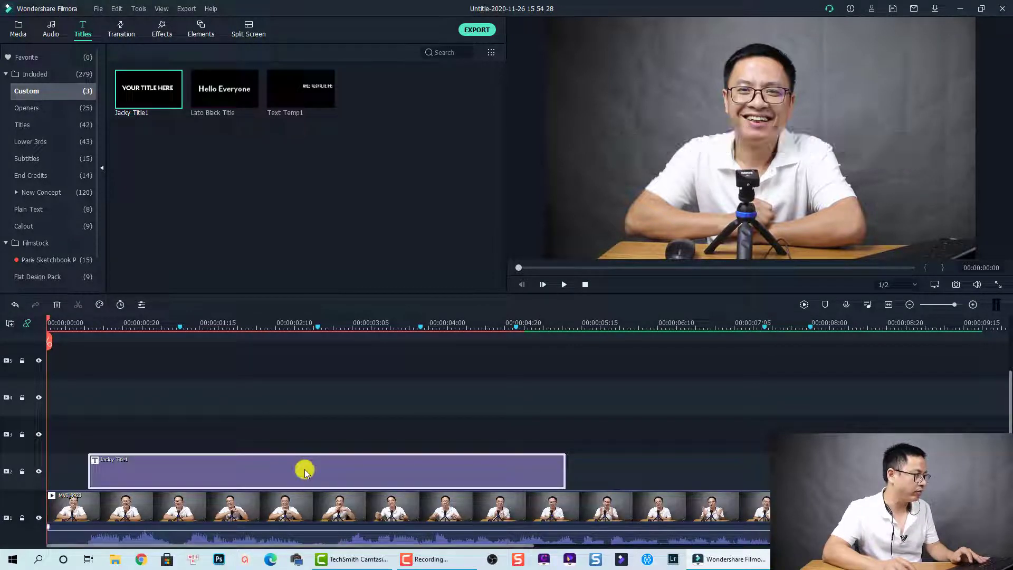
At 00:00:01:10, replace YOUR TITLE HERE with 'Hello Everyone' in the title clip
click(180, 325)
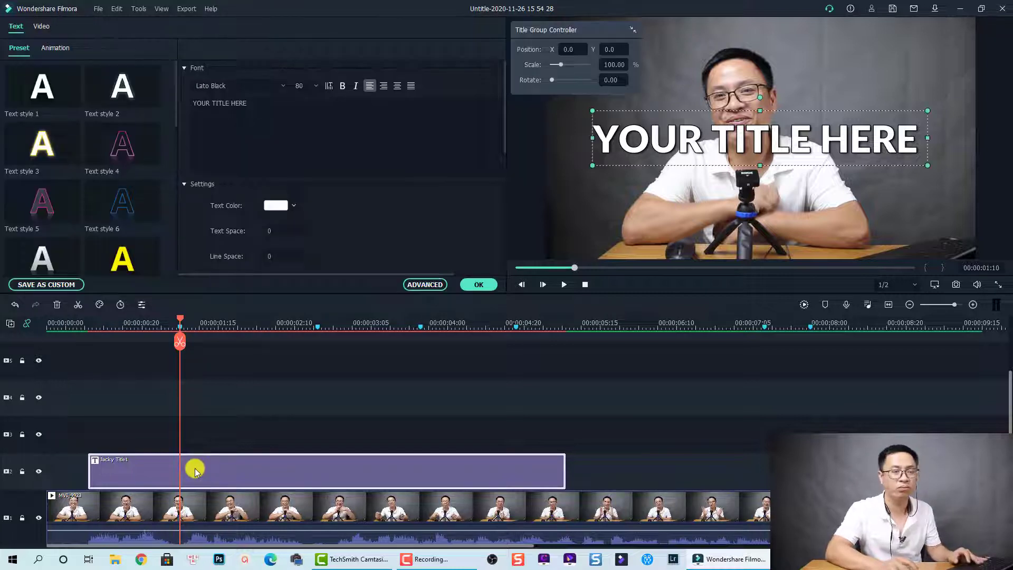
click(263, 109)
key(ctrl+a)
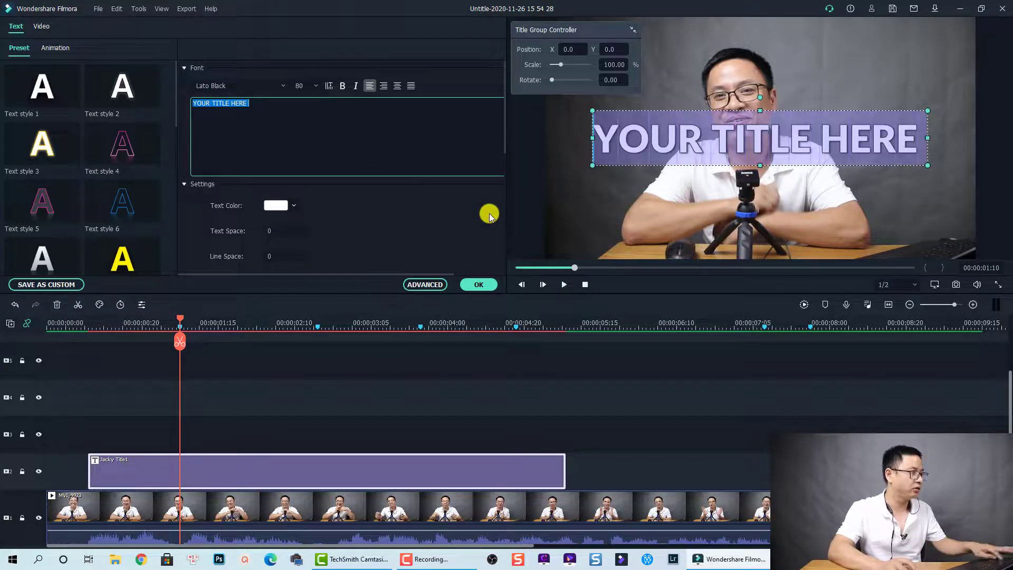
text(Hello Ever)
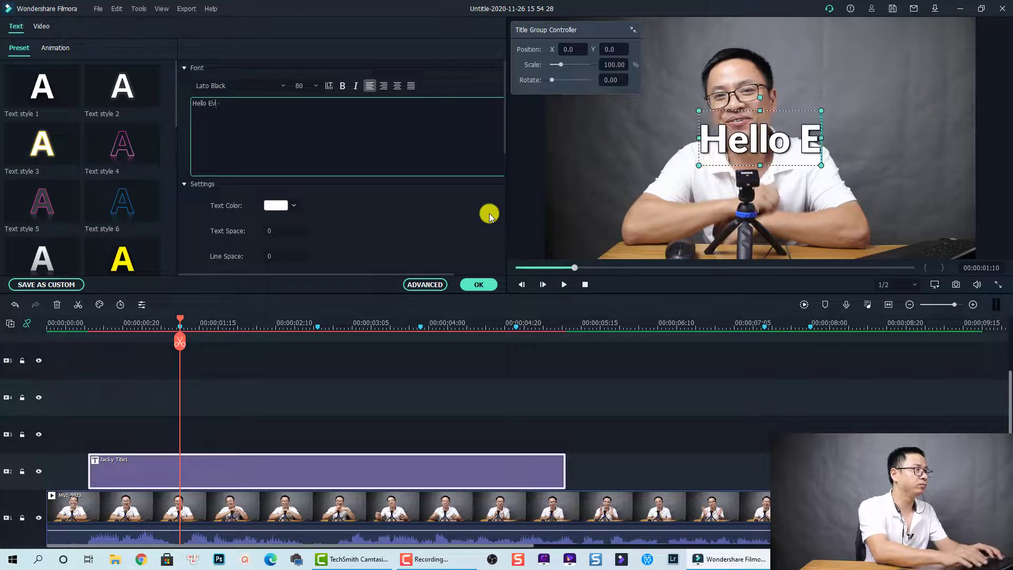
text(yone)
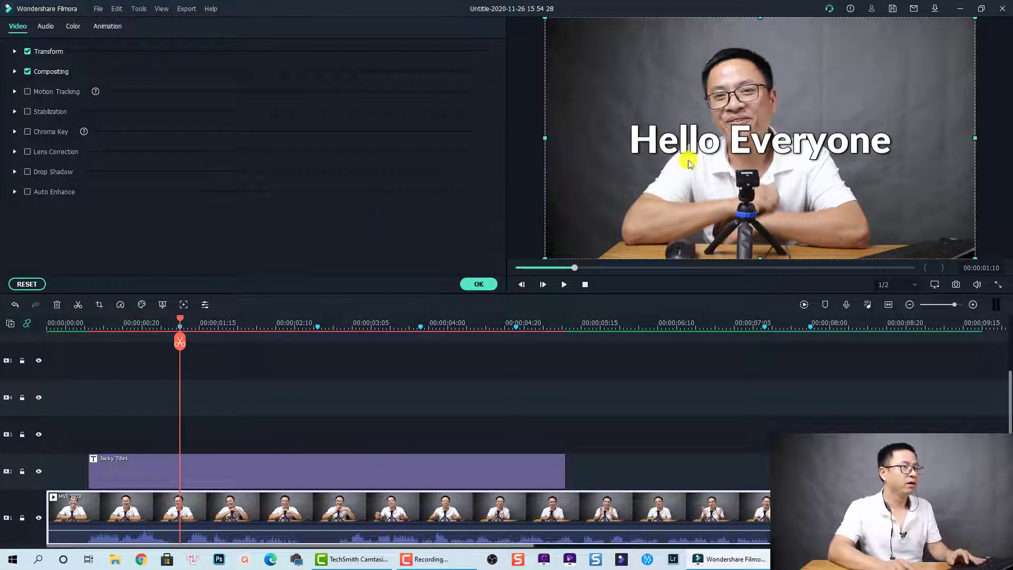
Move the Hello Everyone title up toward the top of the frame
double_click(758, 144)
drag(764, 119, 764, 71)
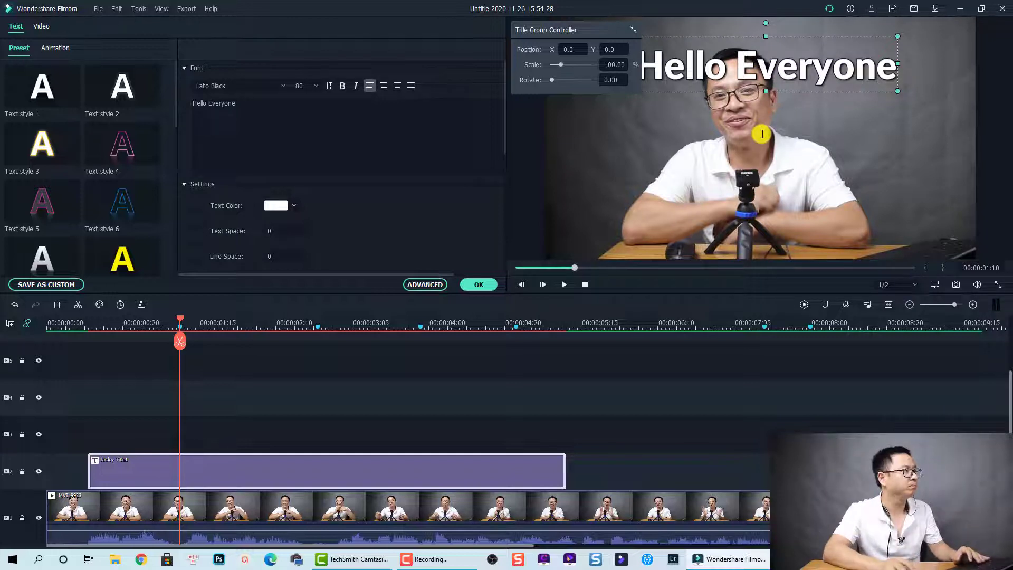
click(245, 88)
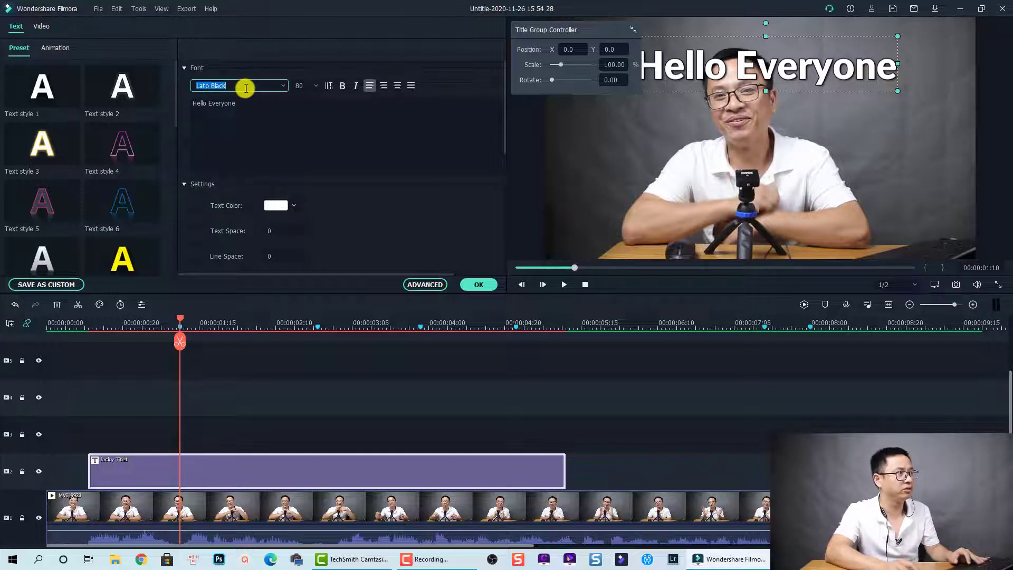
click(308, 88)
Scale the title to 73.89% and set its rotation to 0
scroll(308, 88, down, 3)
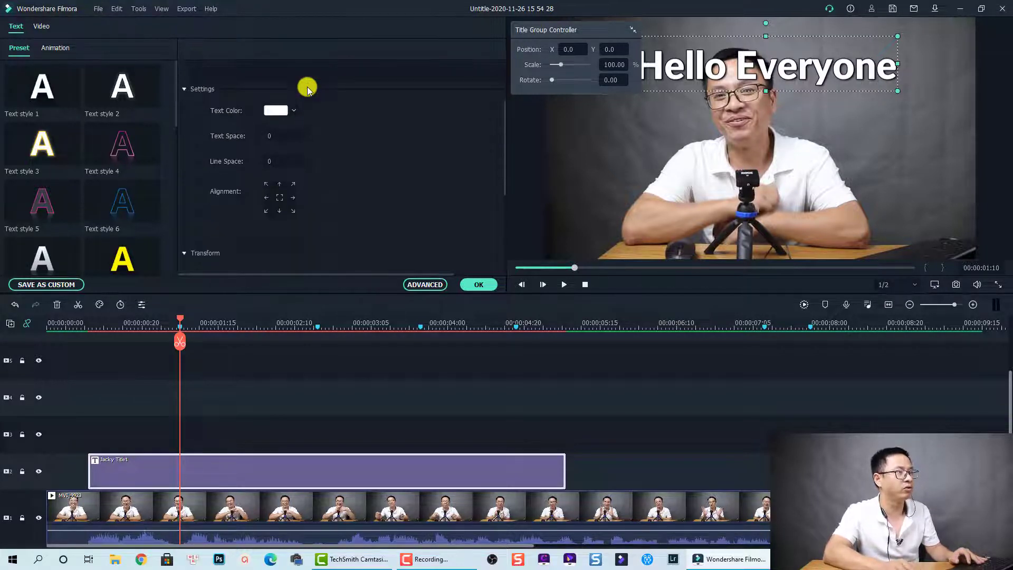
scroll(308, 88, down, 4)
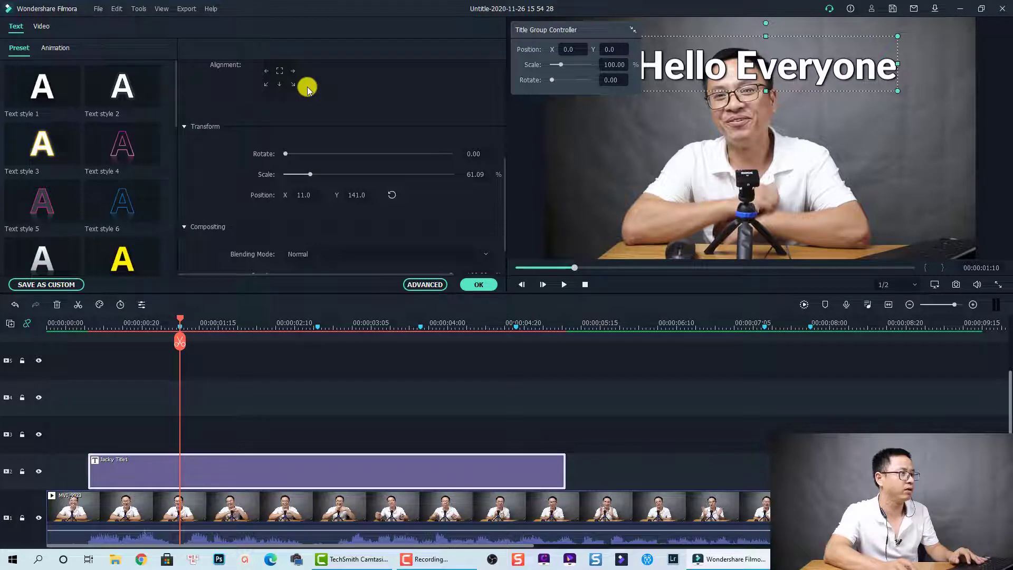
drag(310, 174, 296, 156)
click(473, 154)
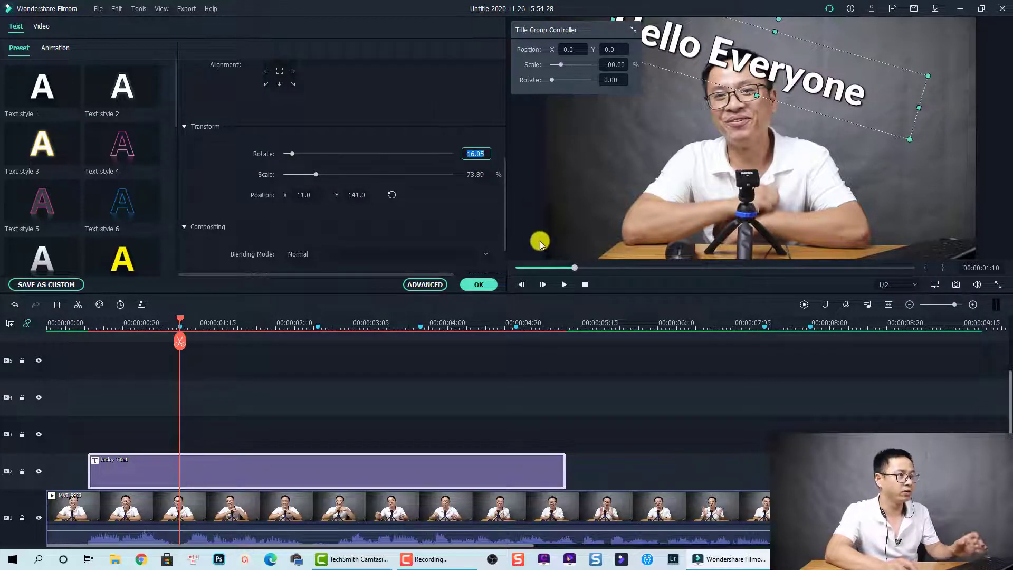
text(0)
key(Return)
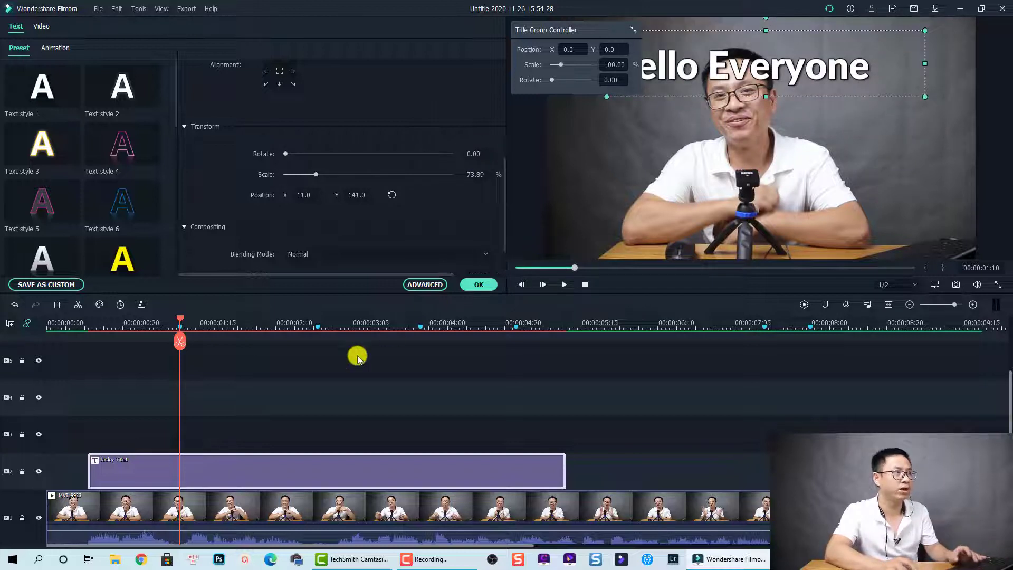
click(248, 426)
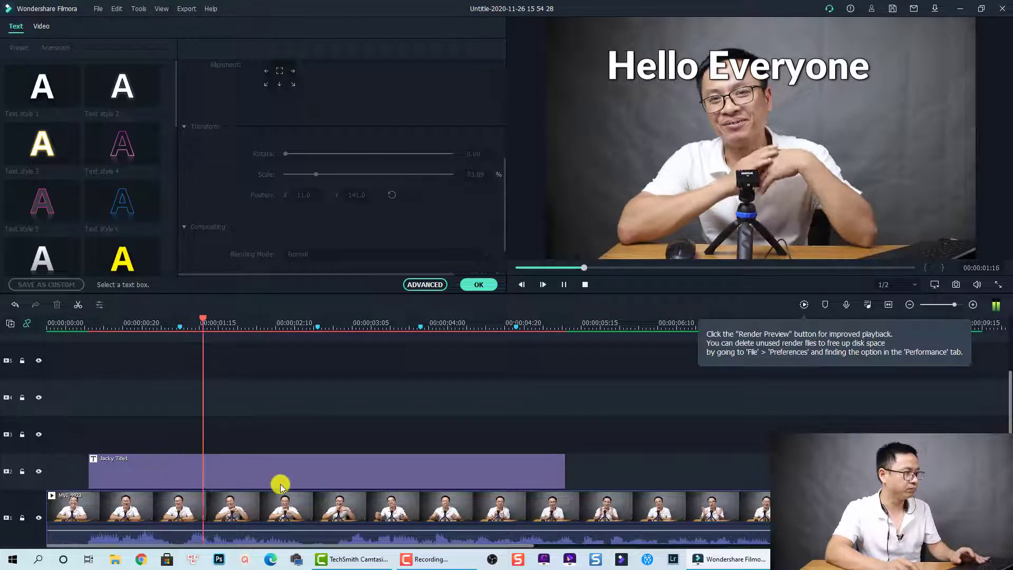
Split the title clip at 00:00:01:10 and move the second half up to track 3
key(space)
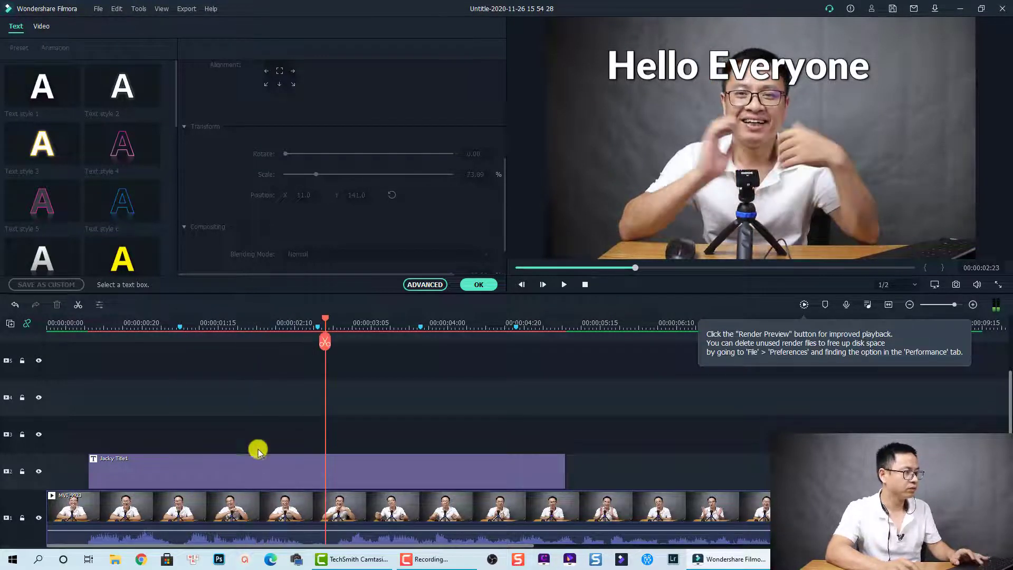
click(180, 325)
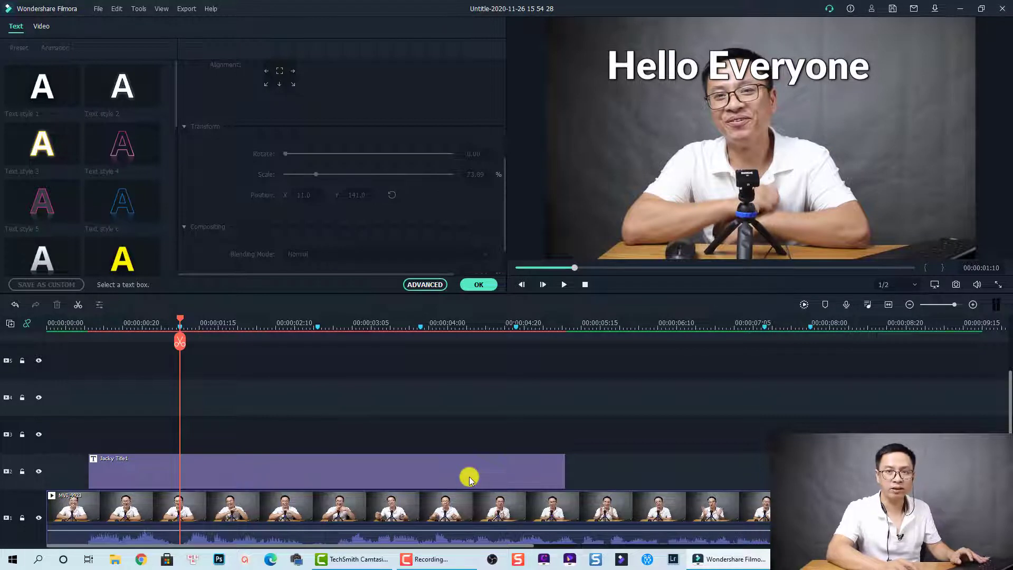
click(253, 459)
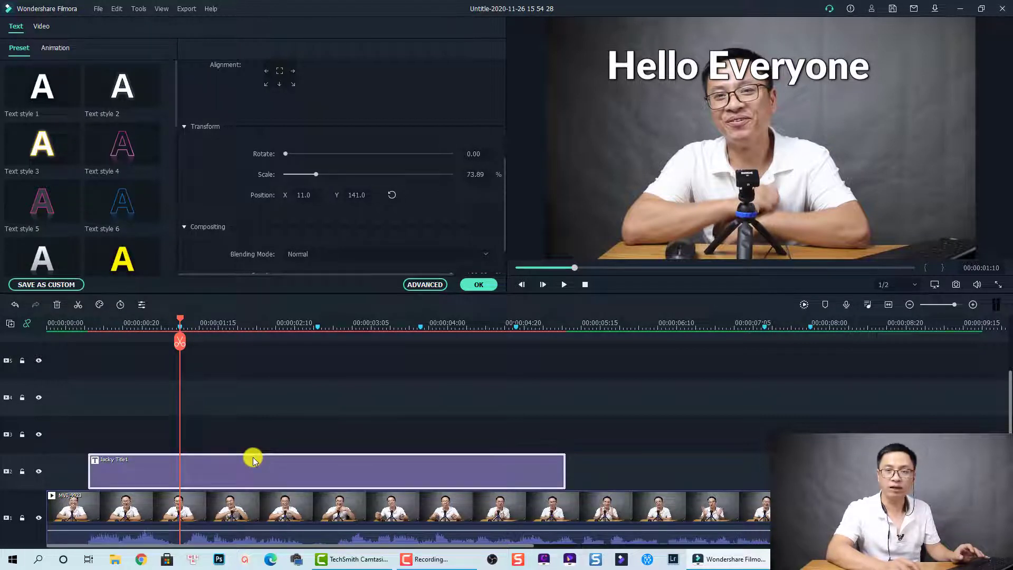
click(180, 342)
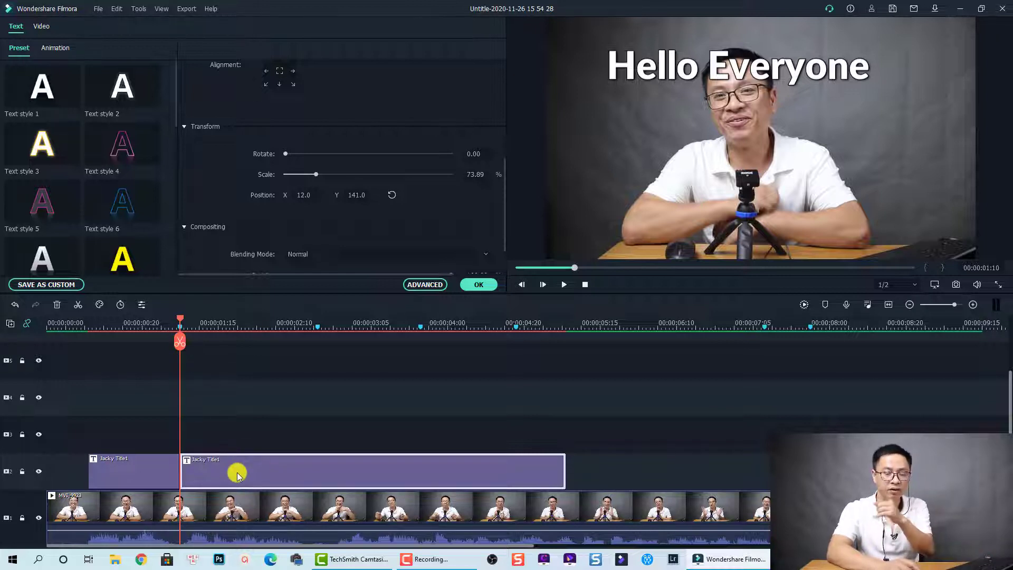
drag(236, 473, 241, 435)
Extend the first title clip far to the right and play back the titles
click(174, 471)
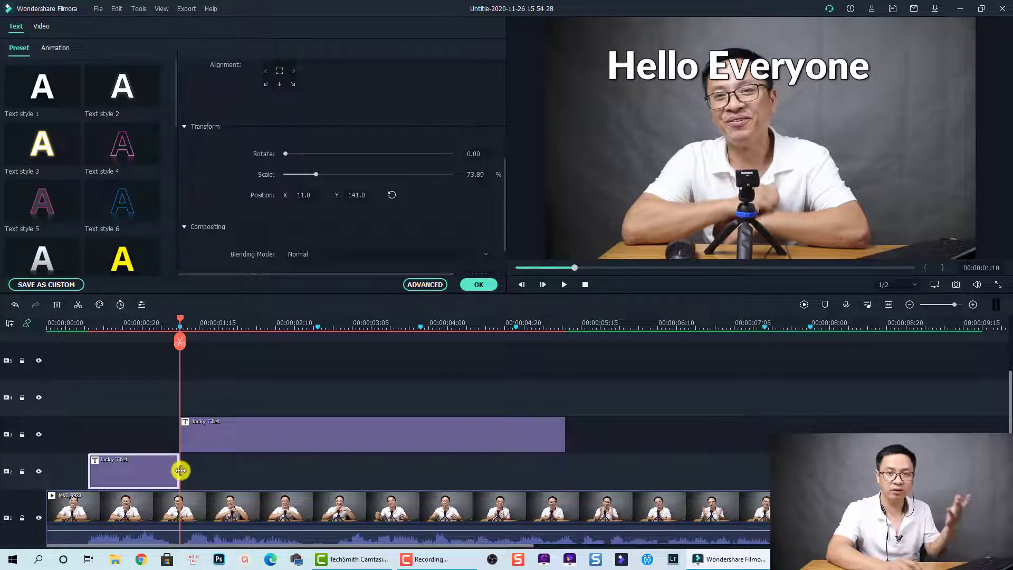
drag(181, 470, 770, 471)
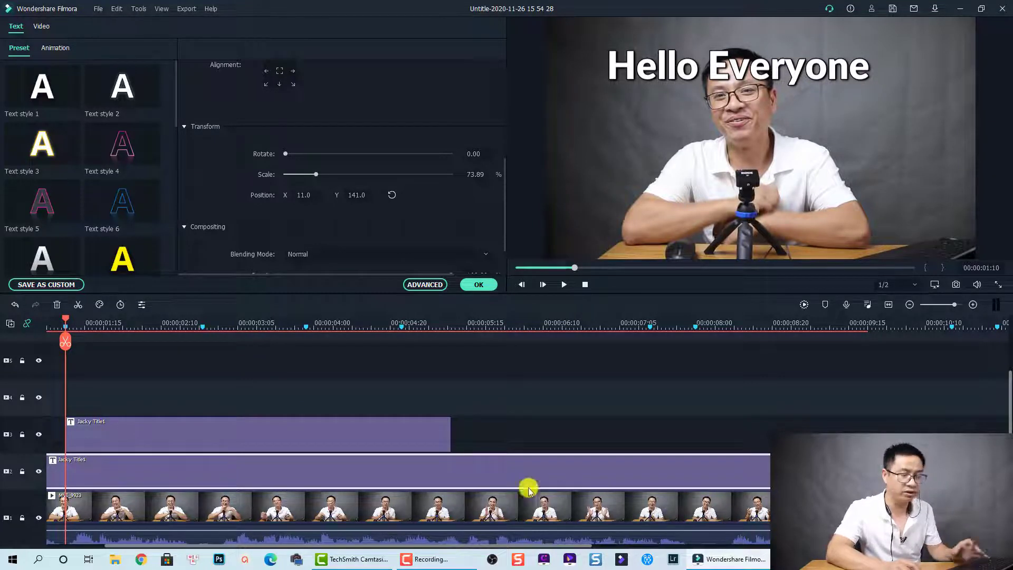
click(207, 436)
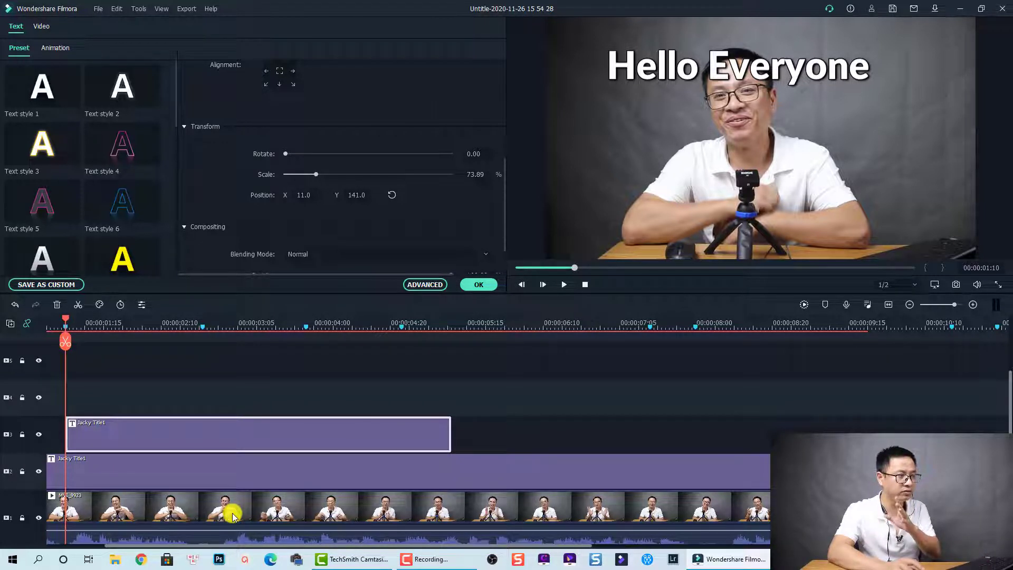
key(space)
At 00:00:01:10, drag the upper title down to the centre guide below Hello Everyone
click(143, 328)
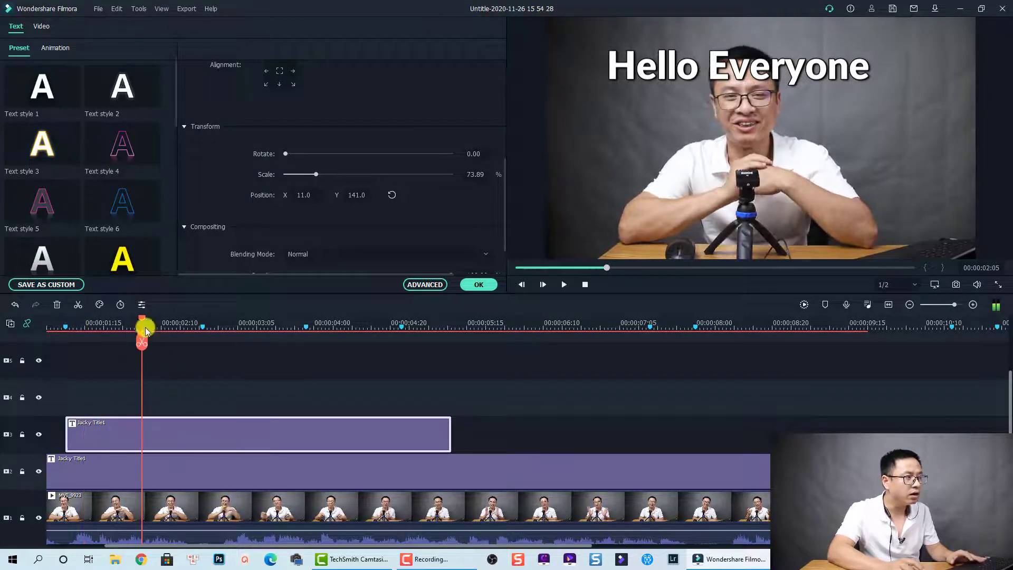
drag(142, 323, 69, 336)
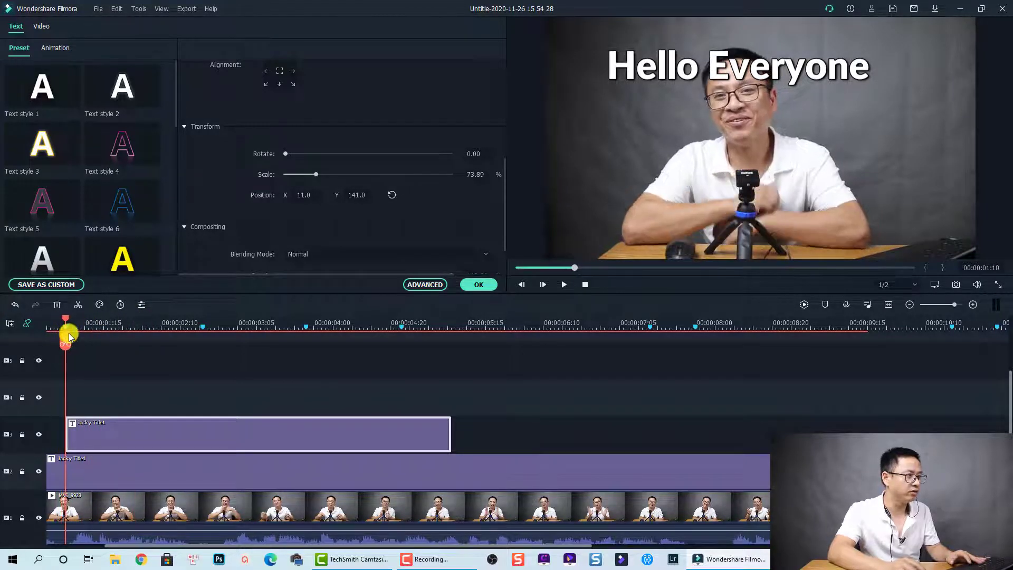
click(232, 429)
drag(762, 68, 757, 119)
Change the upper title's text to 'Welcome to my channel' and play it back
click(758, 120)
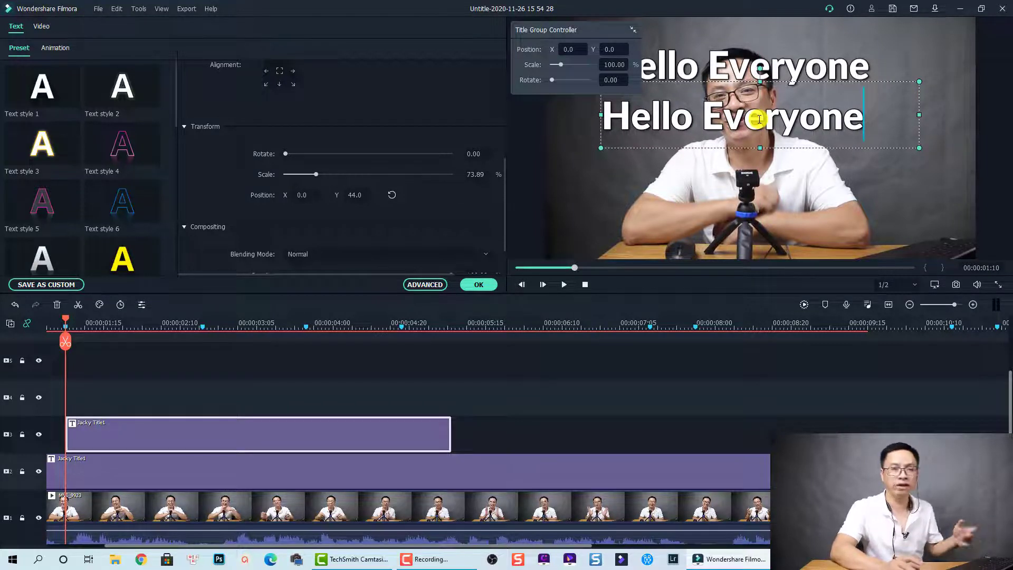
key(ctrl+a)
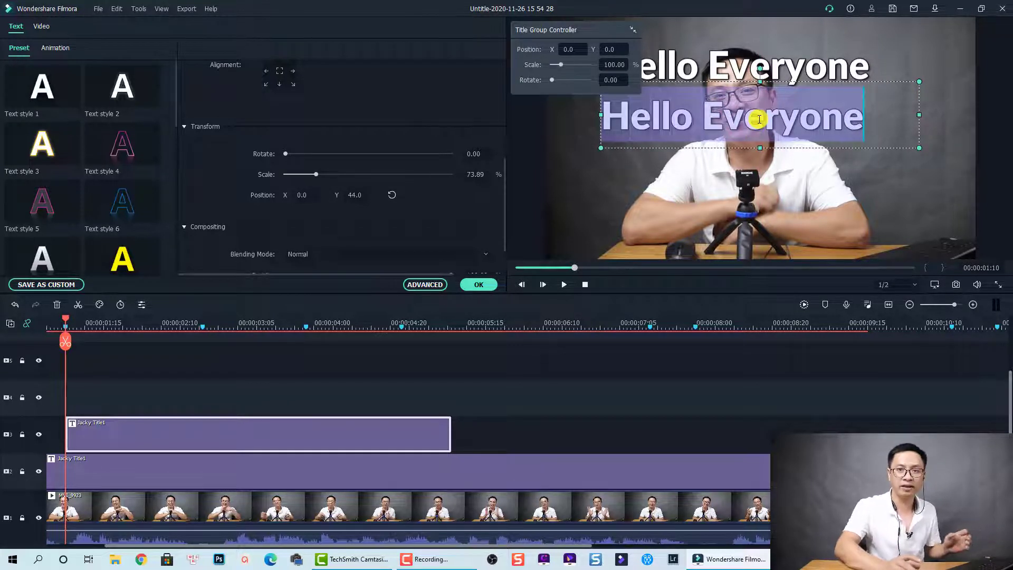
text(Welcoe)
key(BackSpace)
text(me to my channel)
click(539, 420)
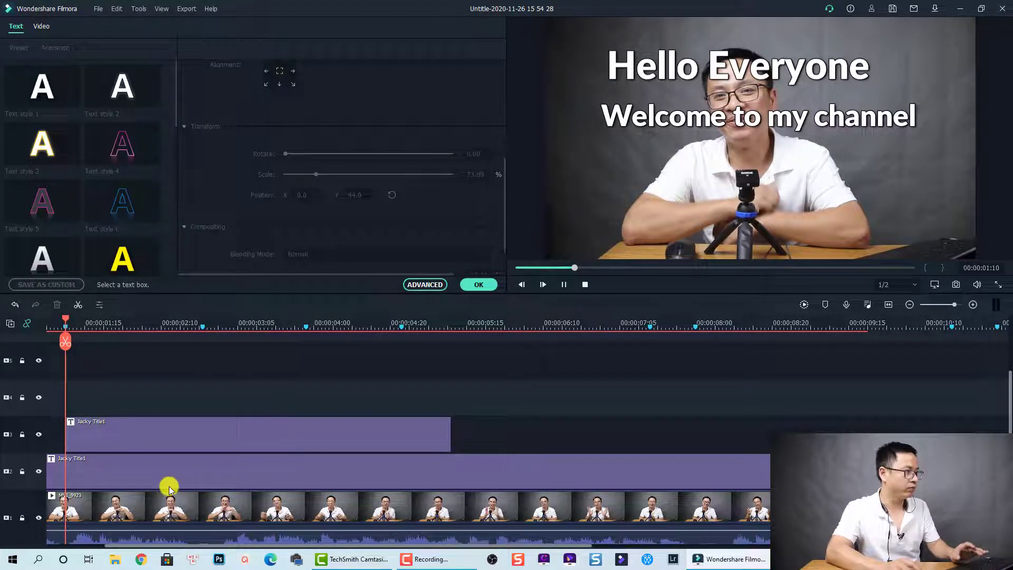
key(space)
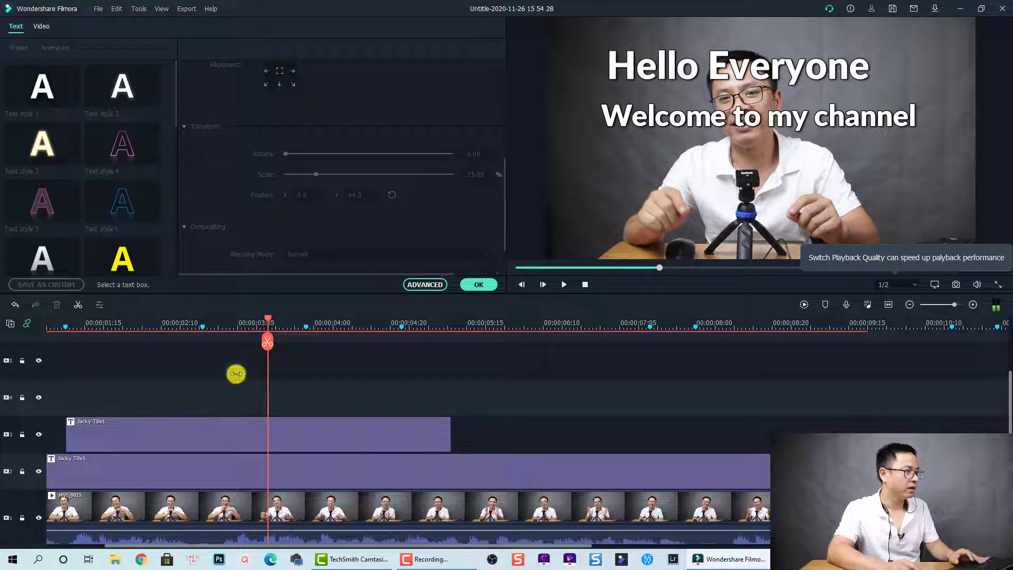
Split the upper title clip at about 00:00:02:10, move its right half to track 4, and lengthen the track-3 part
drag(268, 320, 201, 324)
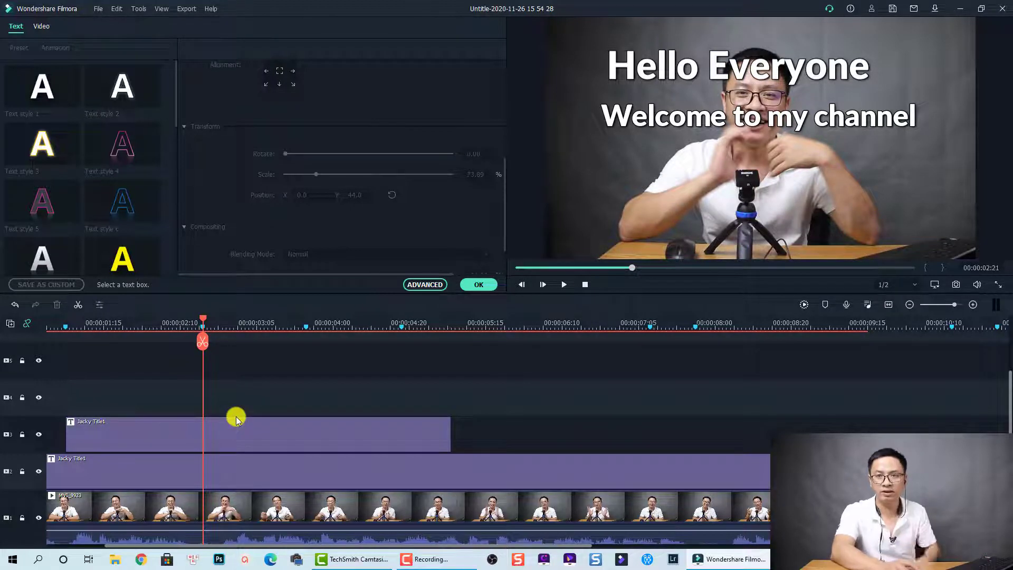
click(254, 438)
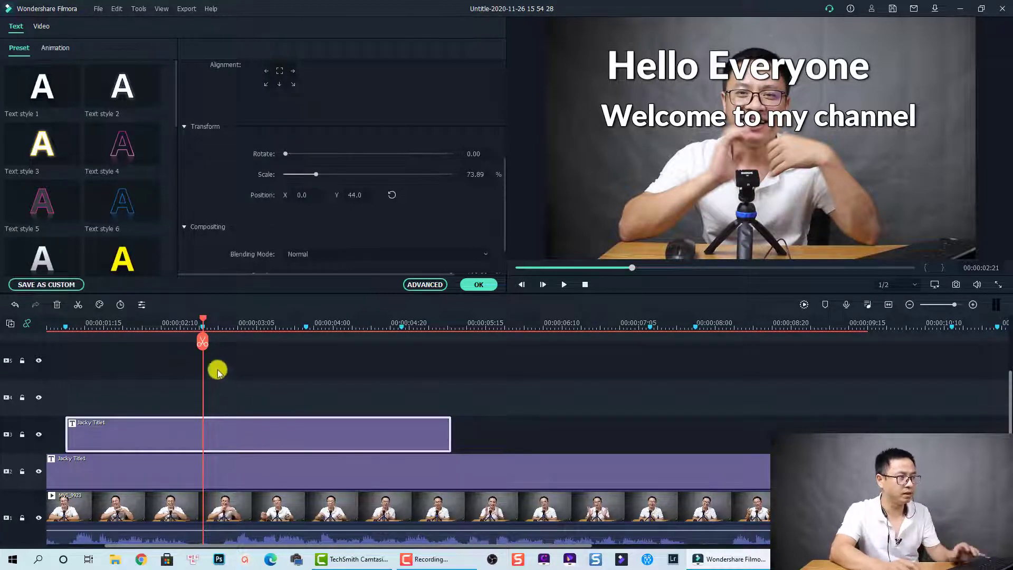
click(203, 344)
drag(249, 432, 245, 403)
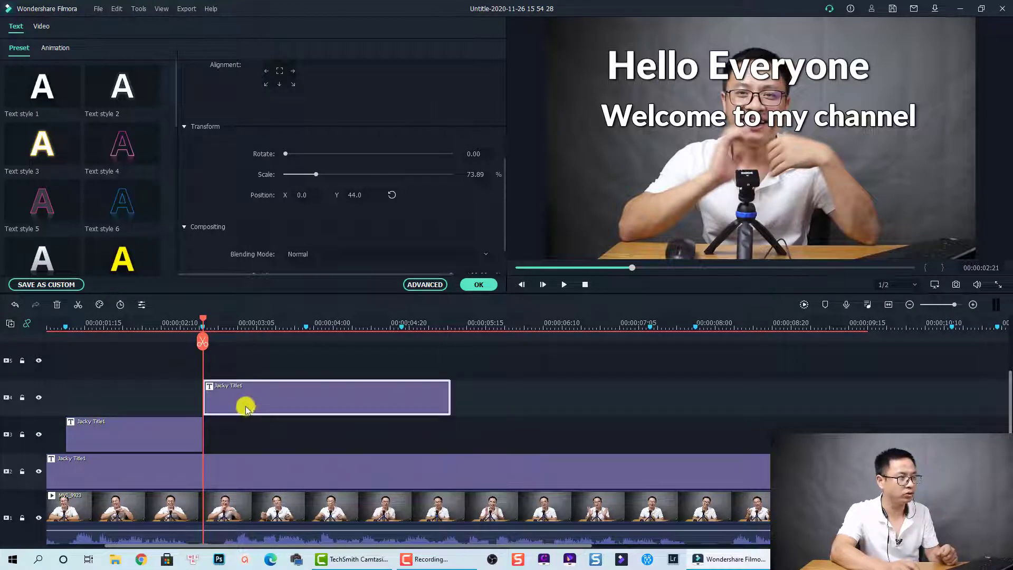
click(199, 437)
drag(203, 438, 866, 438)
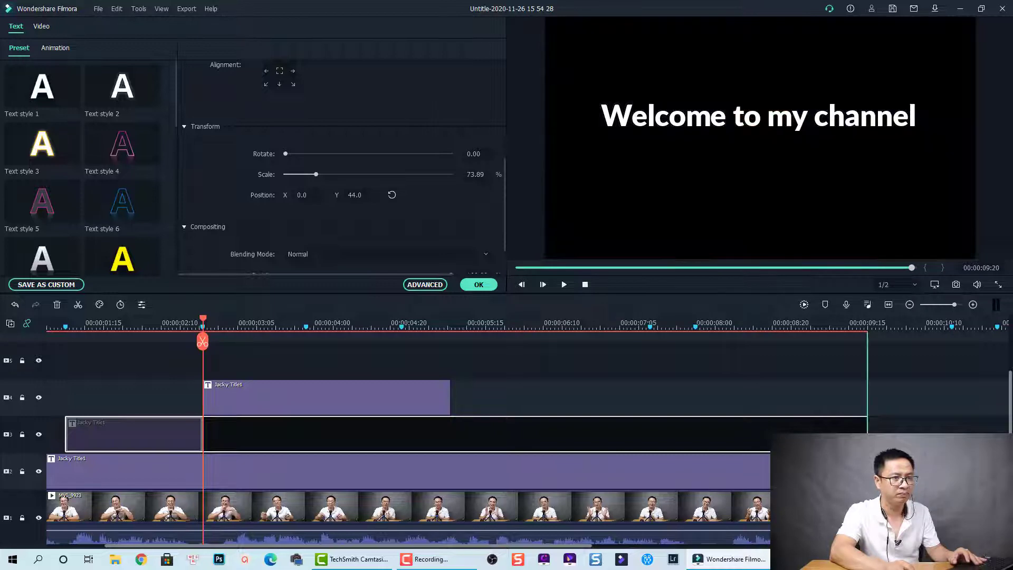
At 00:00:03:06, place a copy of the Welcome line below it, retyped as 'In this video', and play back
click(242, 329)
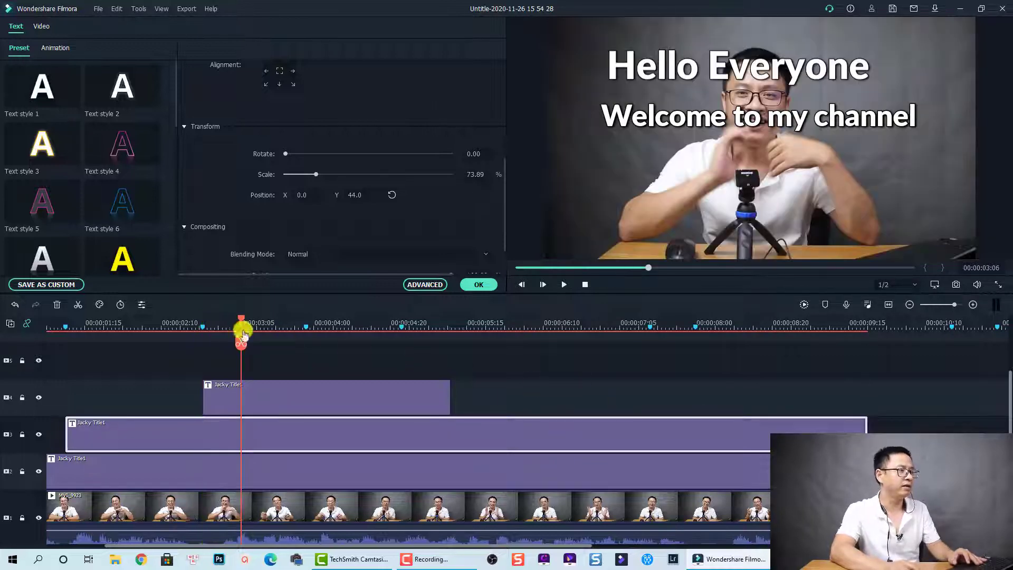
click(261, 394)
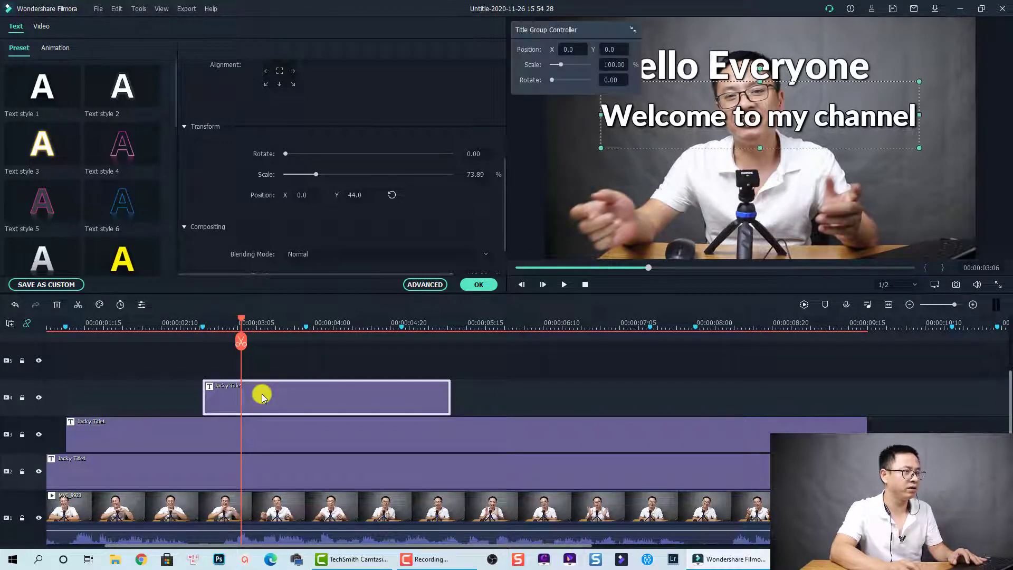
drag(756, 127, 752, 170)
double_click(753, 172)
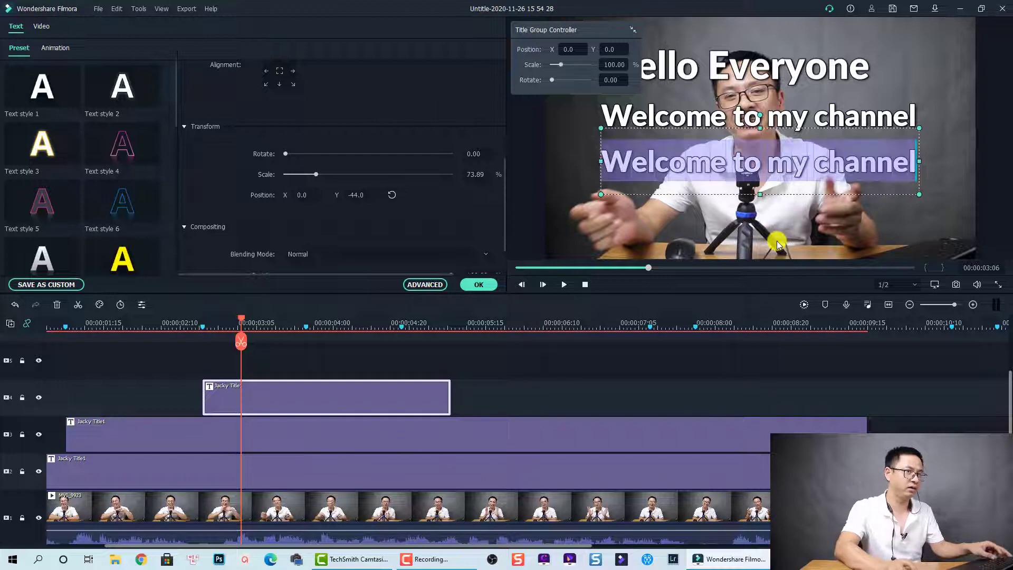
key(BackSpace)
text(In this)
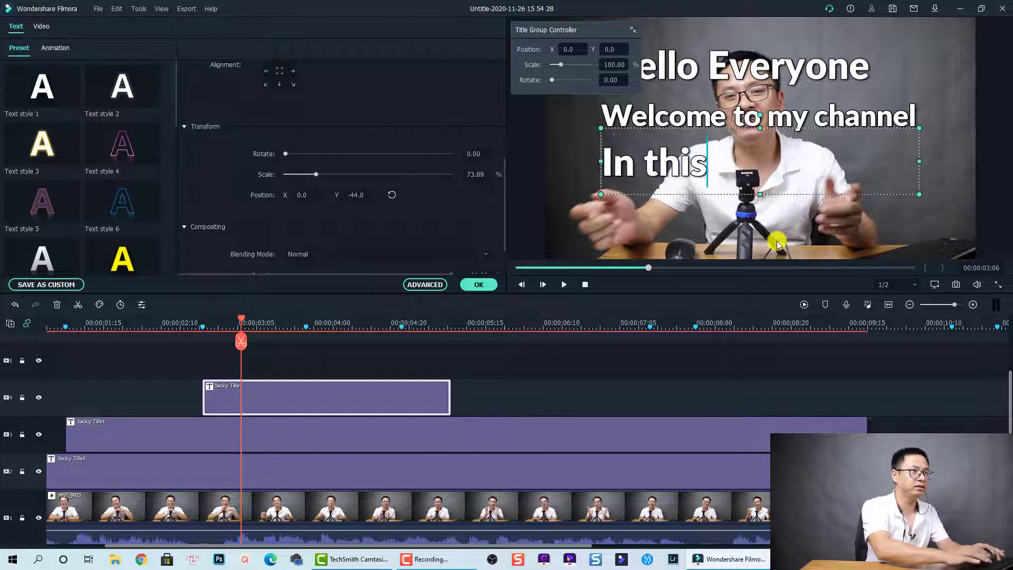
text( video)
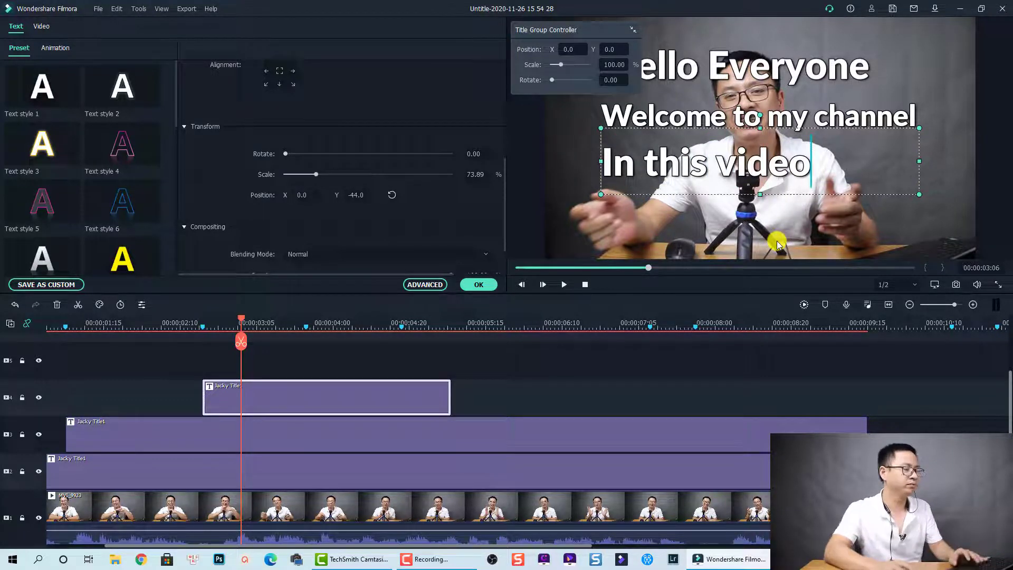
click(543, 374)
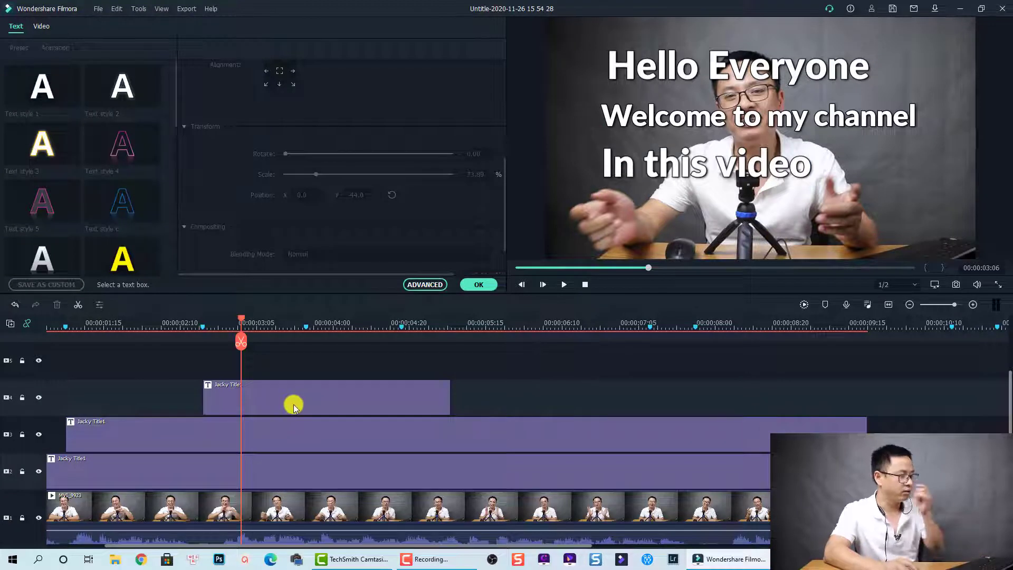
key(space)
Split the track-4 title at 00:00:03:23, move the right half to track 5, and extend the left to 00:00:09:19
click(325, 322)
drag(325, 322, 306, 323)
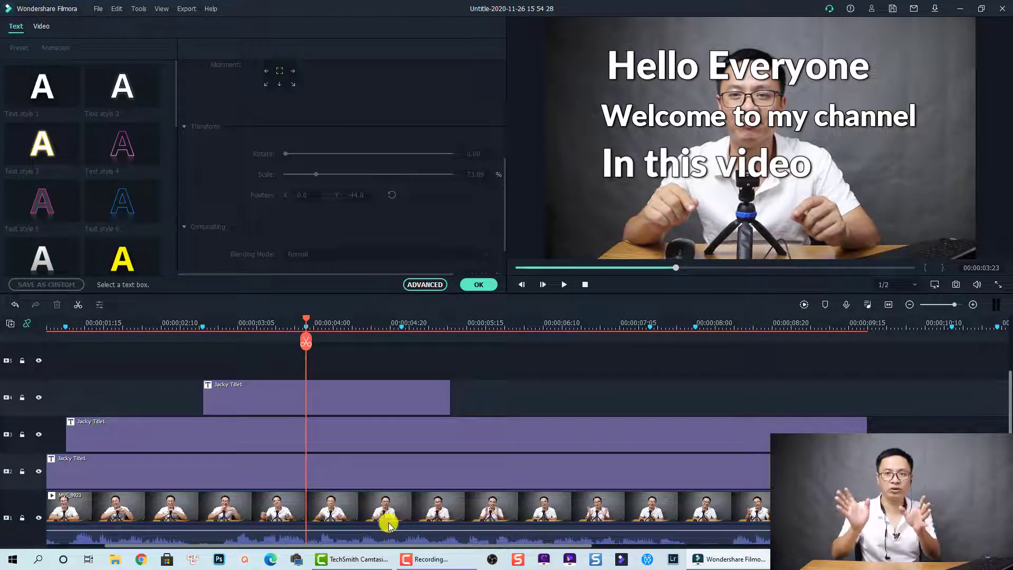
click(378, 391)
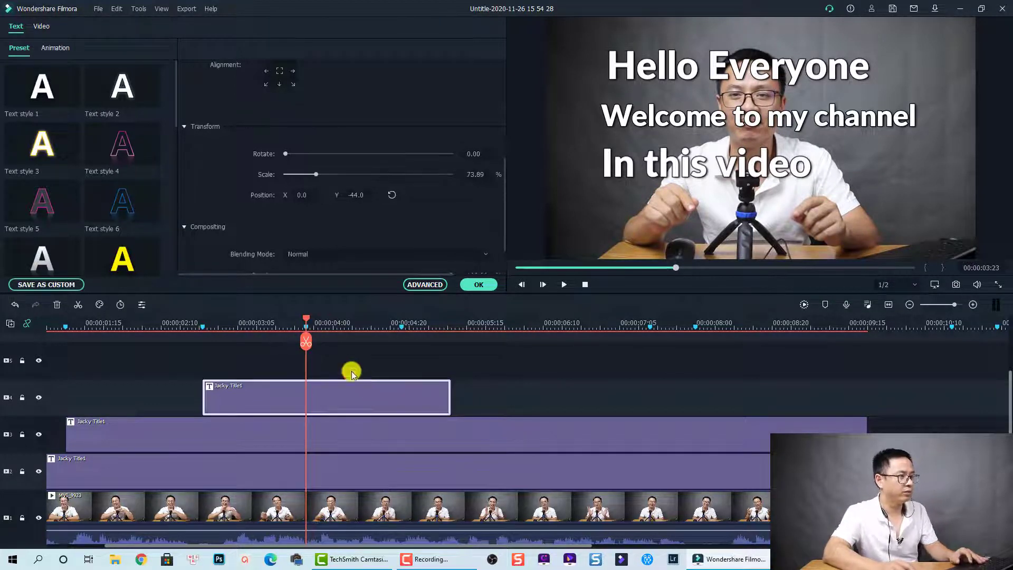
drag(305, 340, 306, 317)
click(308, 317)
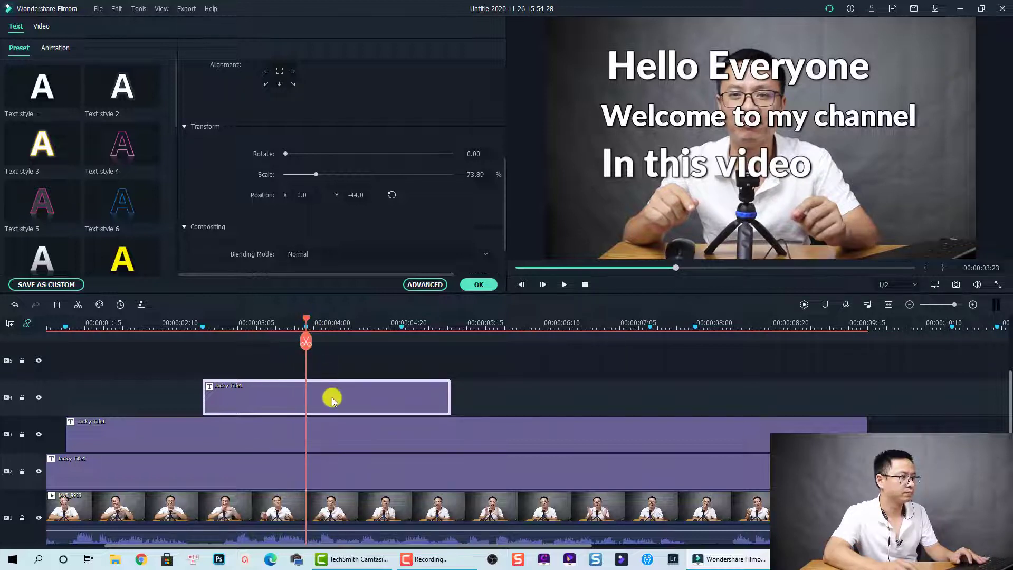
key(ctrl+b)
drag(354, 376, 351, 361)
click(301, 398)
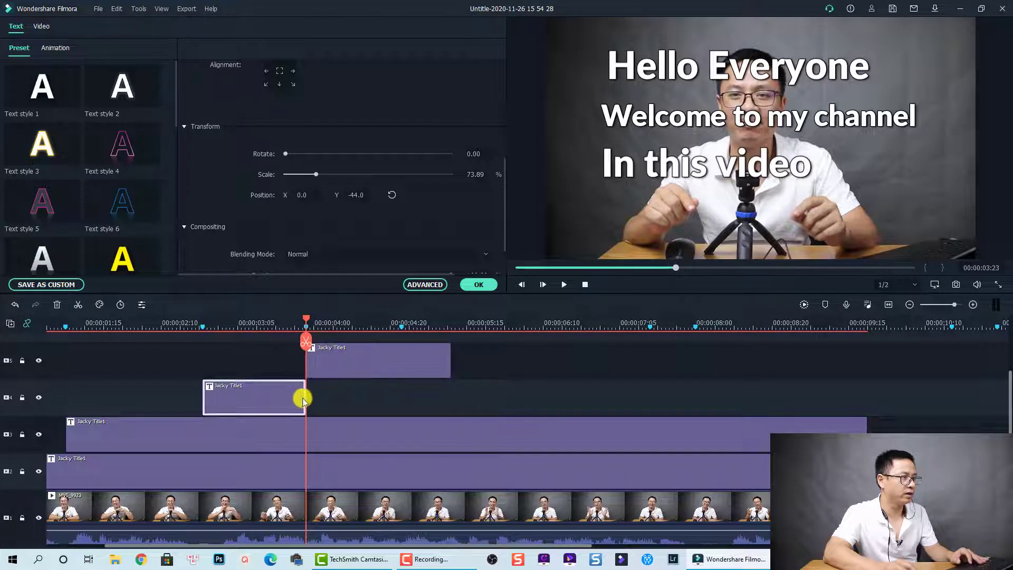
drag(305, 399, 870, 403)
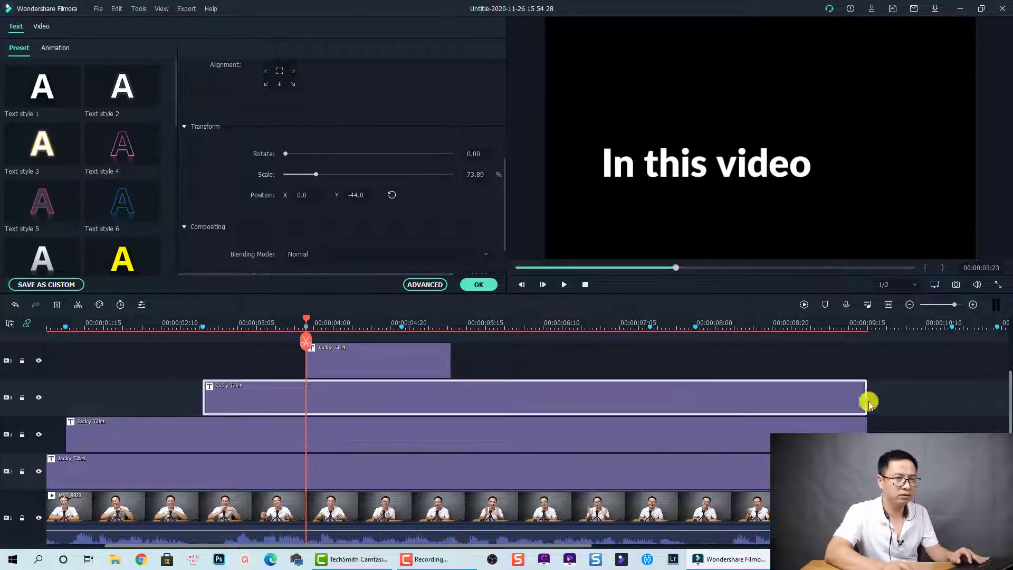
Move the track-5 copy below 'In this video', retype it 'I'm going to show you', and extend it to 00:00:09:19
click(348, 325)
click(360, 362)
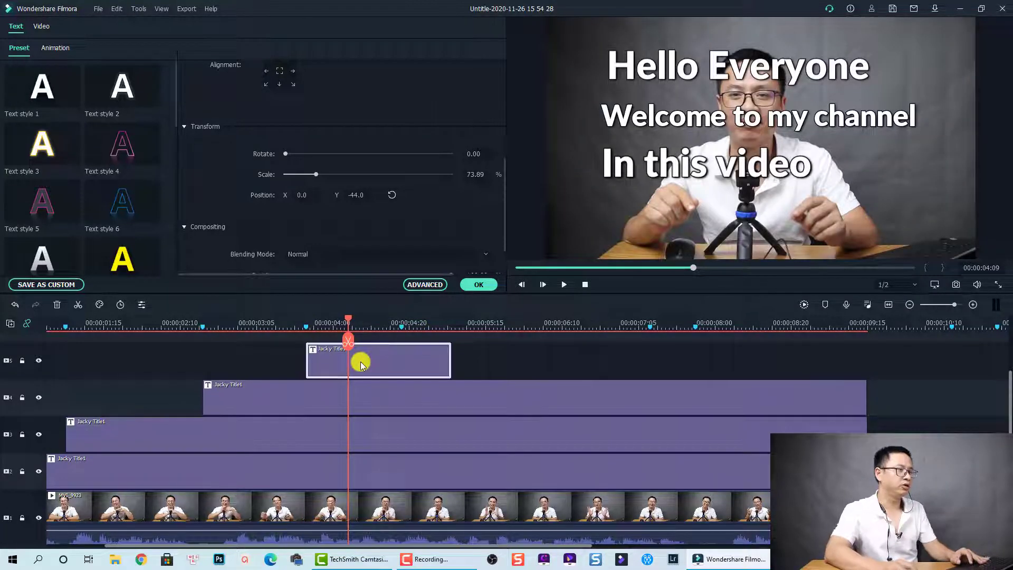
drag(693, 176, 692, 212)
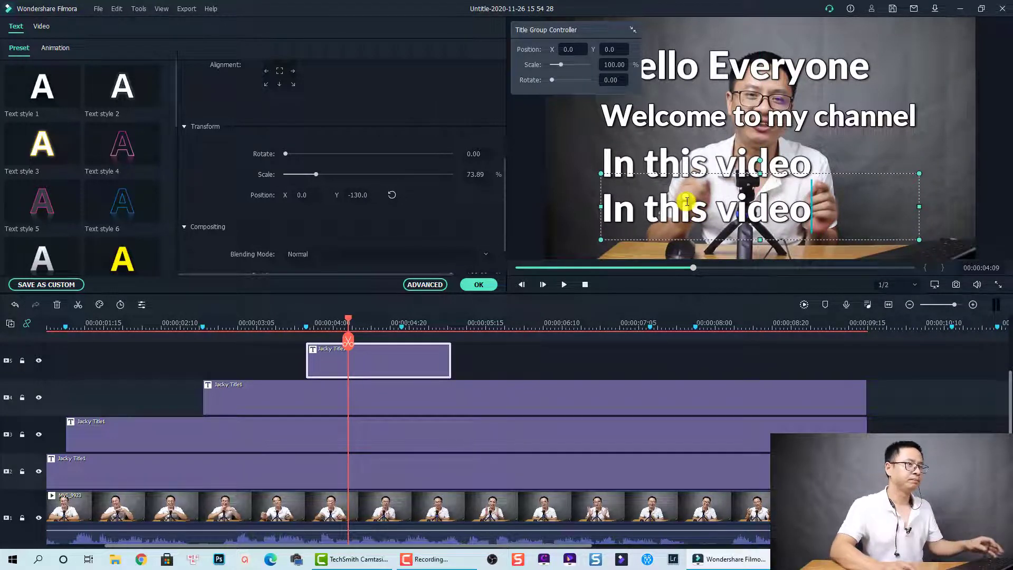
double_click(713, 233)
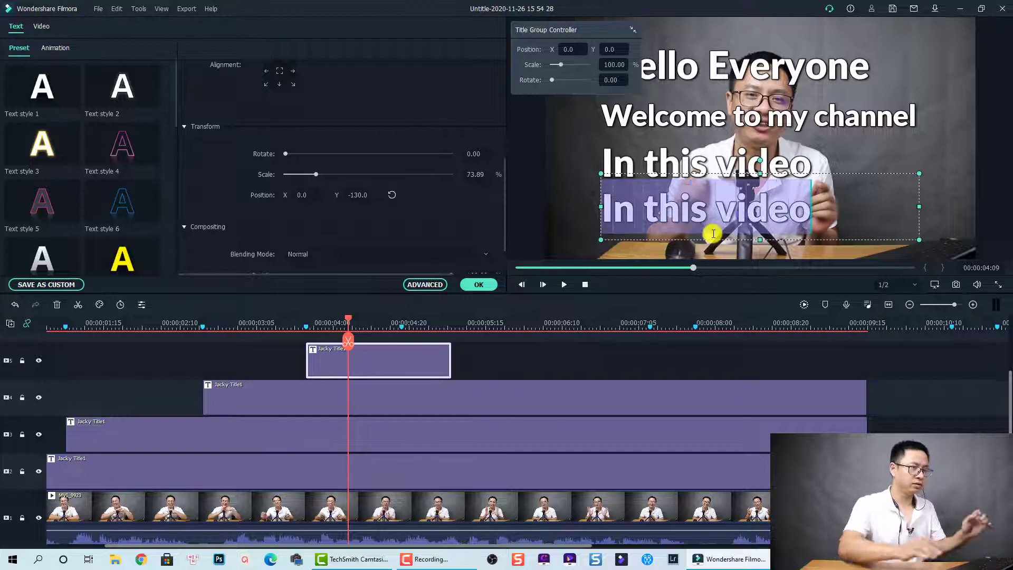
text(I'm )
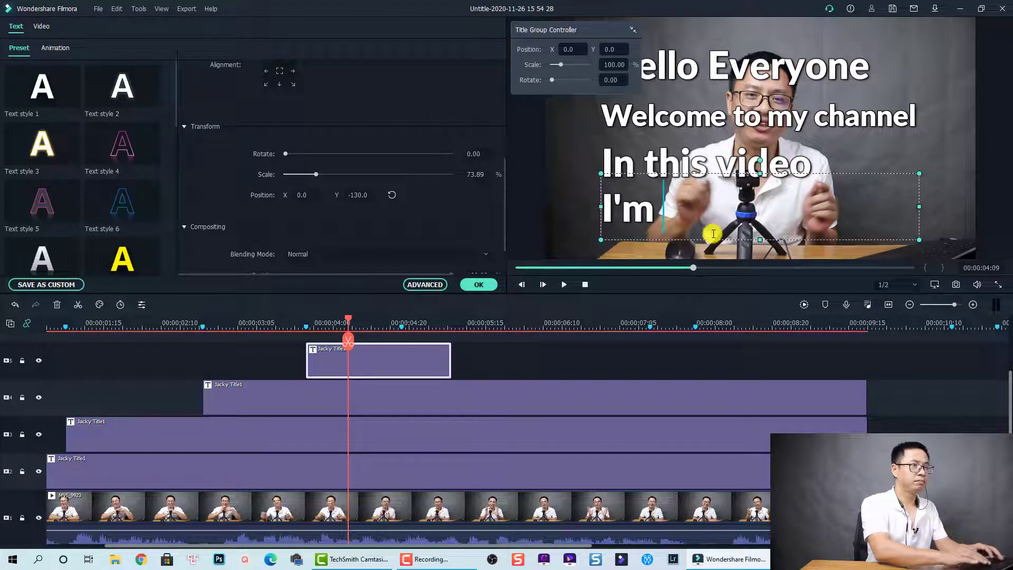
text(going to h)
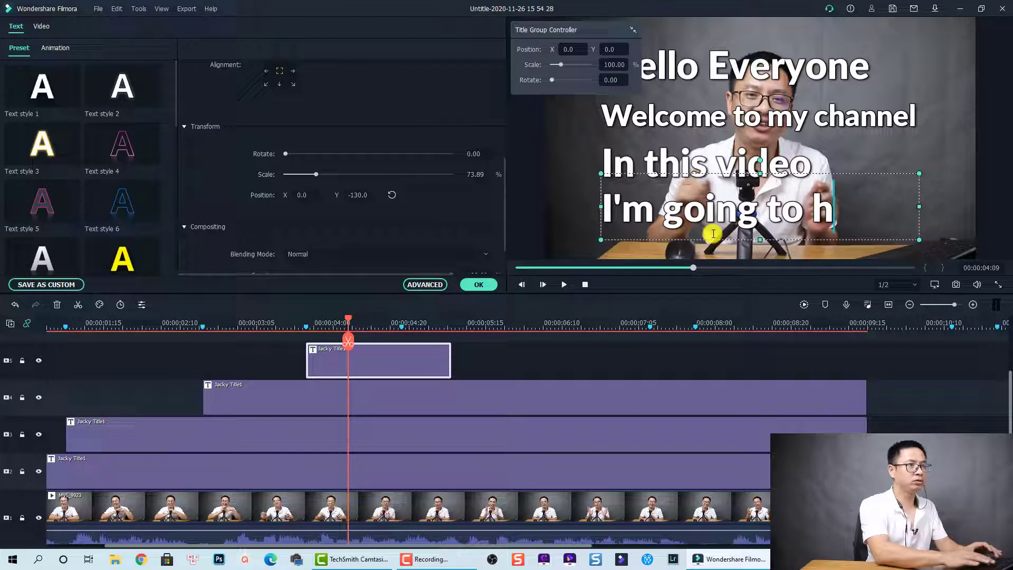
key(BackSpace)
text(show you)
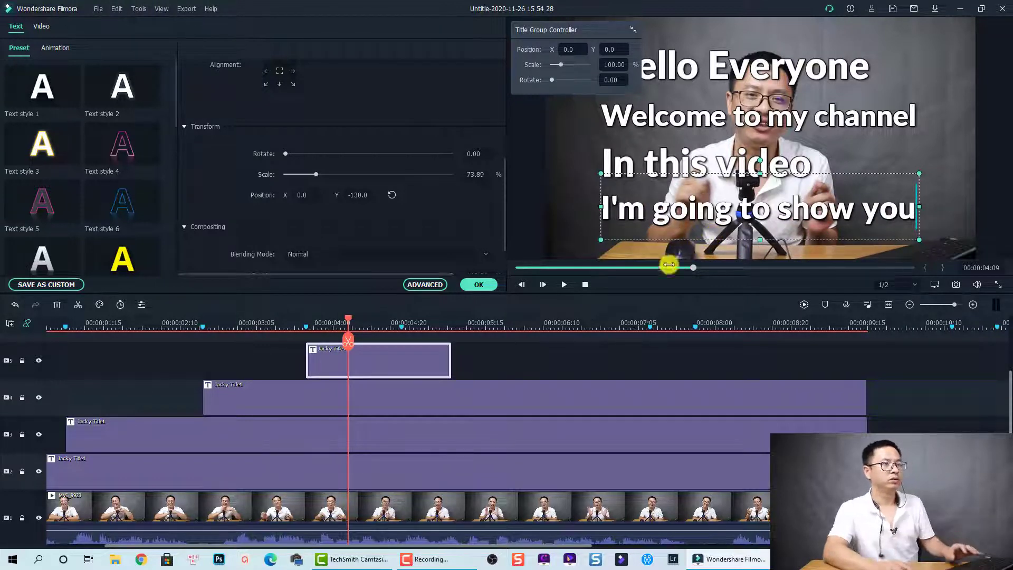
click(517, 372)
click(435, 364)
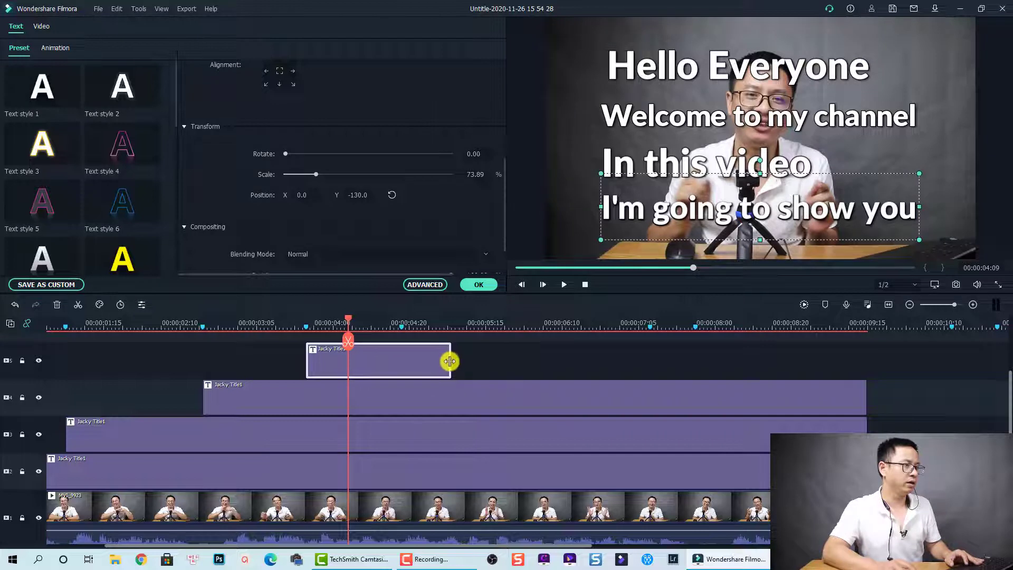
drag(450, 360, 866, 358)
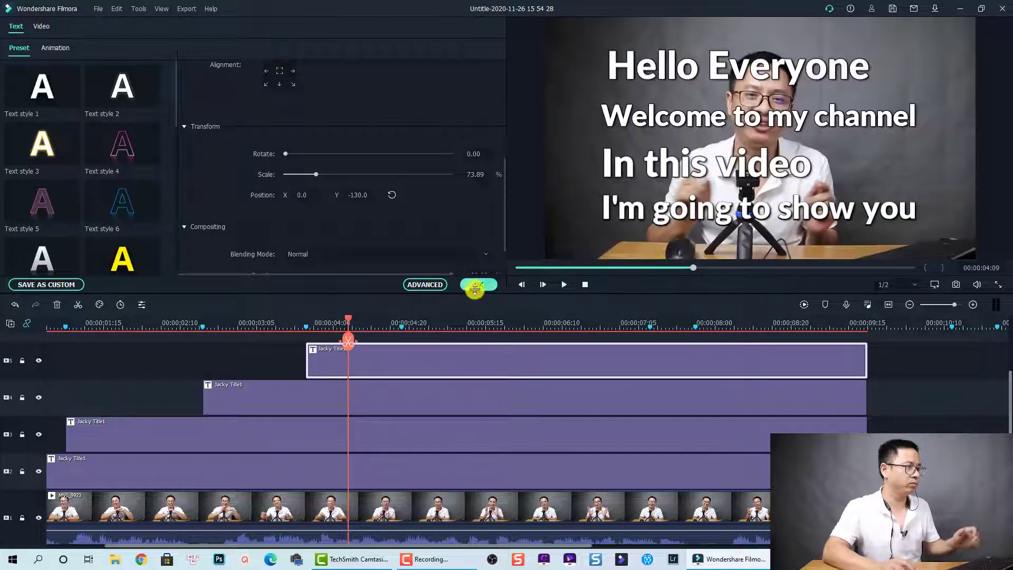
Apply the title edits, replay from the start, and snap the track-5 title's start to the playhead
click(479, 284)
drag(50, 327, 16, 328)
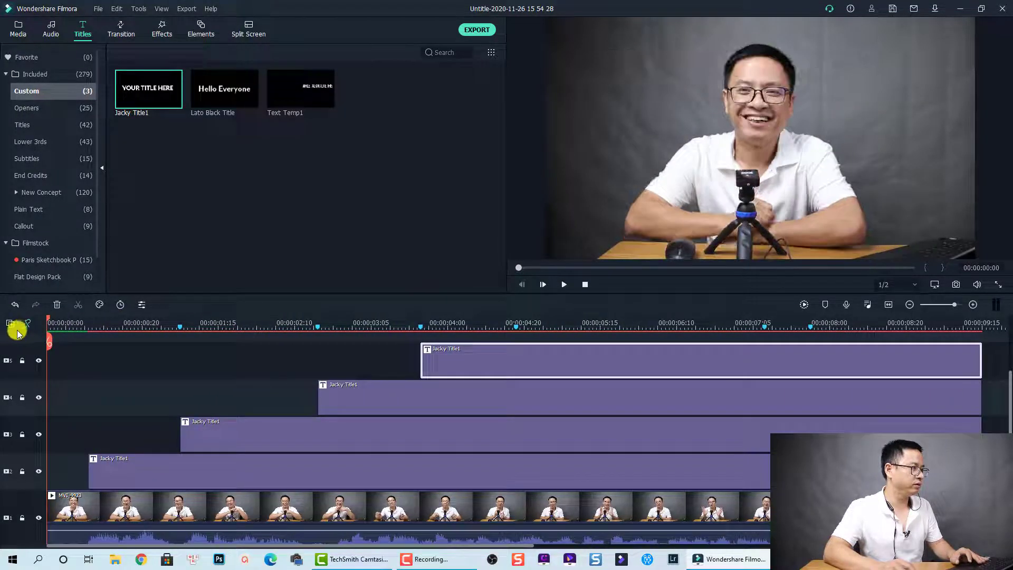
key(space)
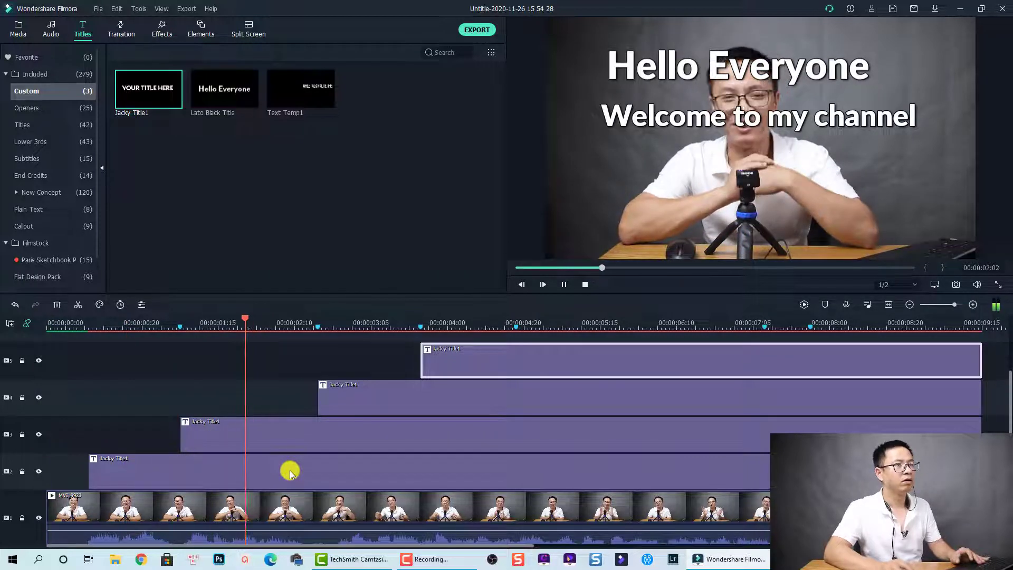
key(space)
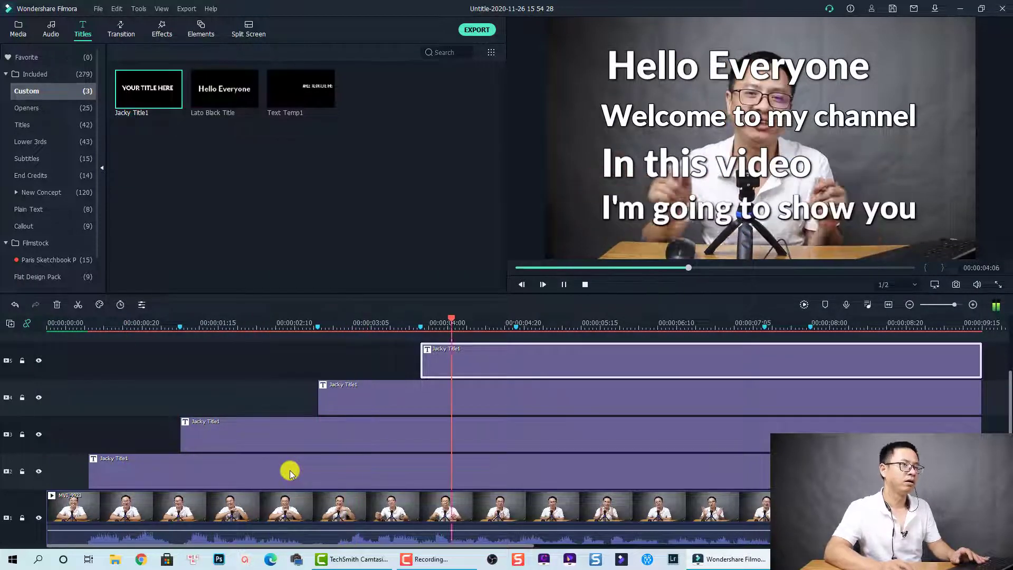
drag(462, 356, 451, 360)
click(100, 324)
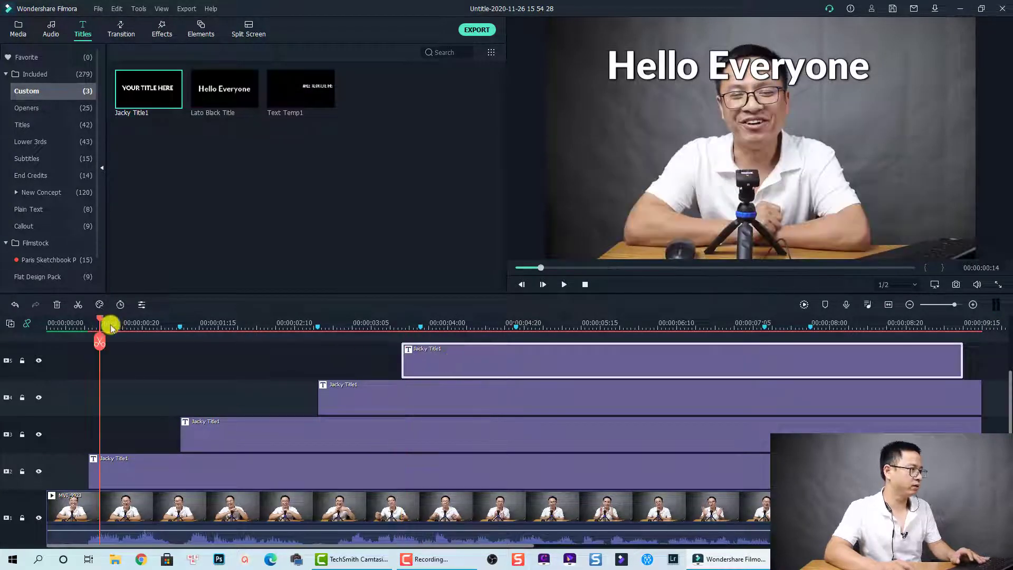
Replay the titles from about 00:00:02:20, then select the Hello Everyone clip at 00:00:00:20
click(328, 321)
key(space)
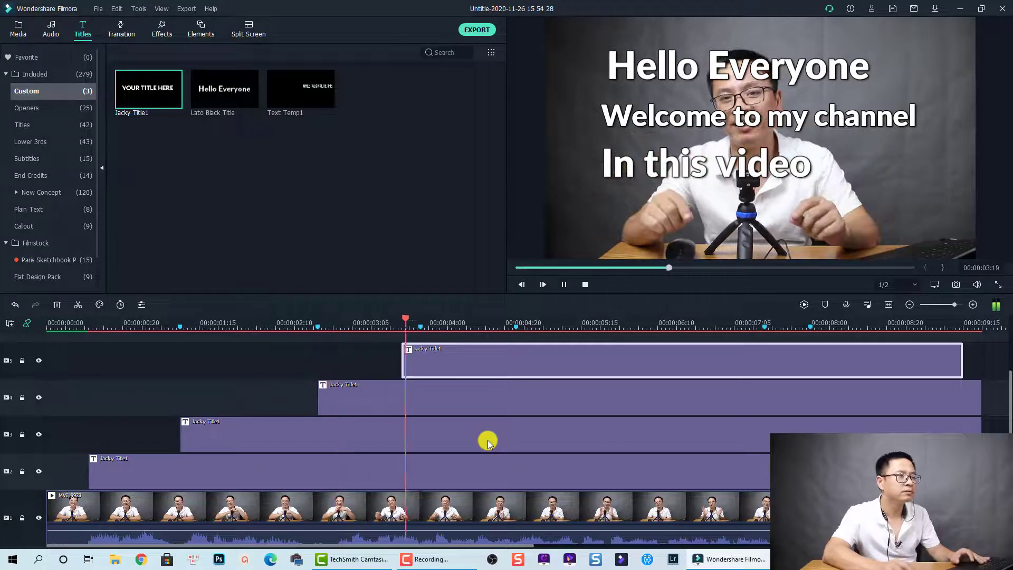
key(space)
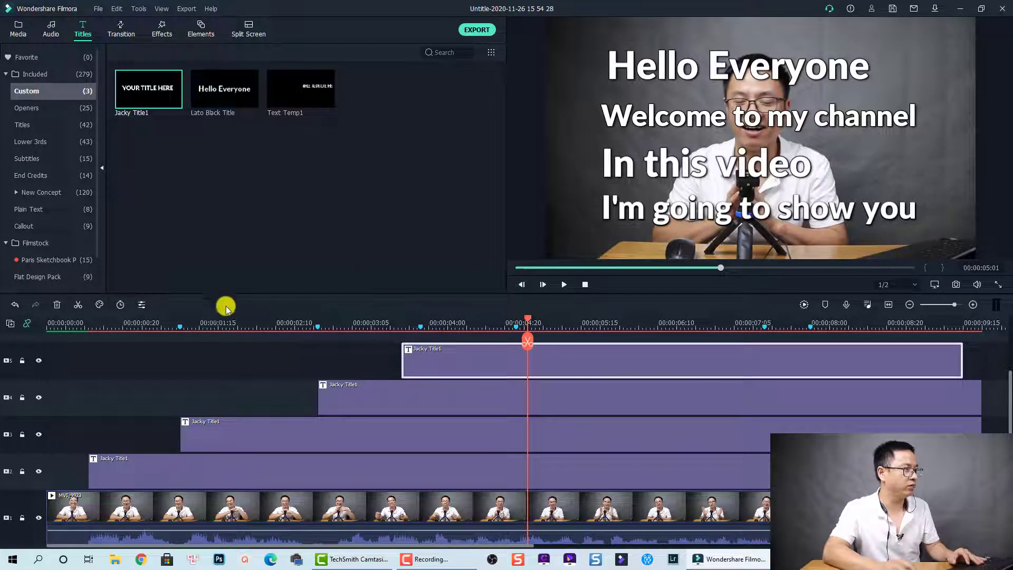
click(122, 324)
click(165, 459)
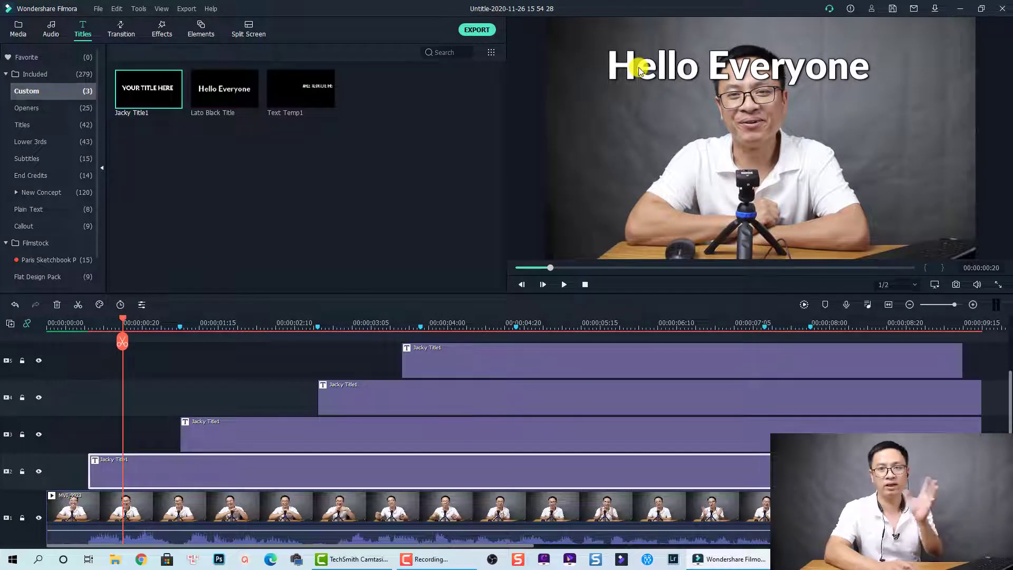
Make 'Everyone' in the Hello Everyone title yellow #ffff00 at size 100, collapse the Title Group Controller, and apply
double_click(667, 64)
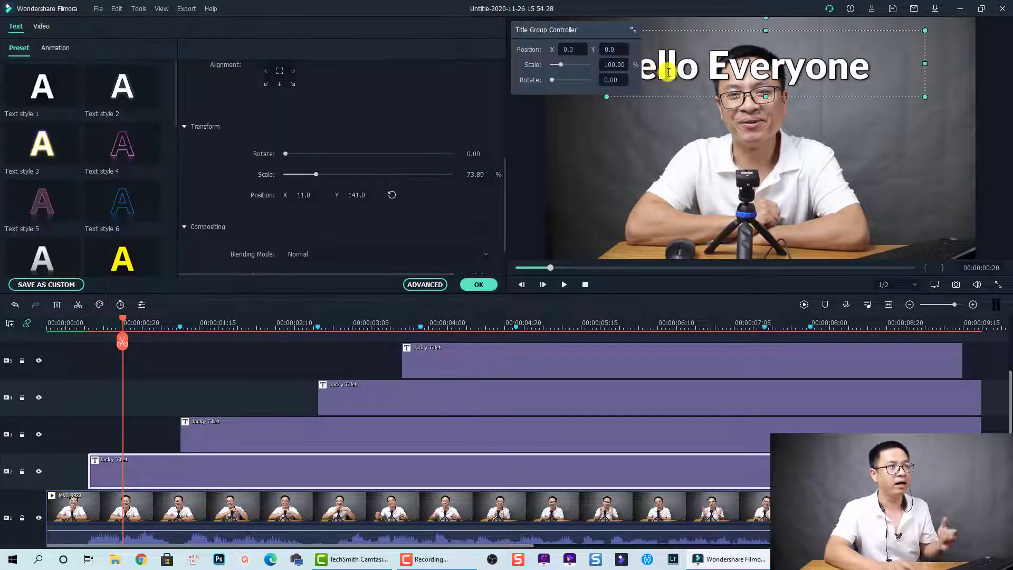
drag(869, 64, 717, 69)
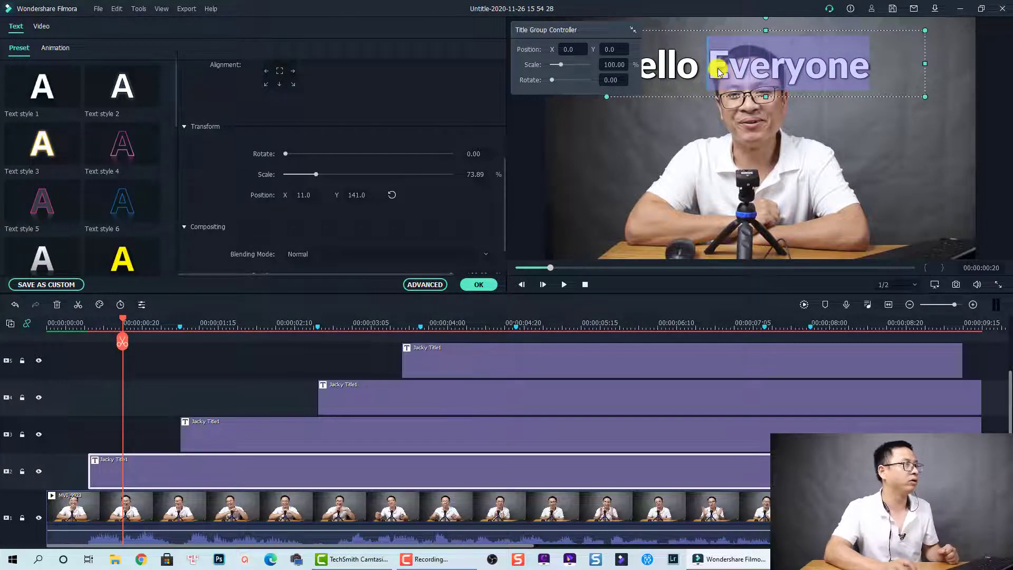
scroll(370, 178, up, 5)
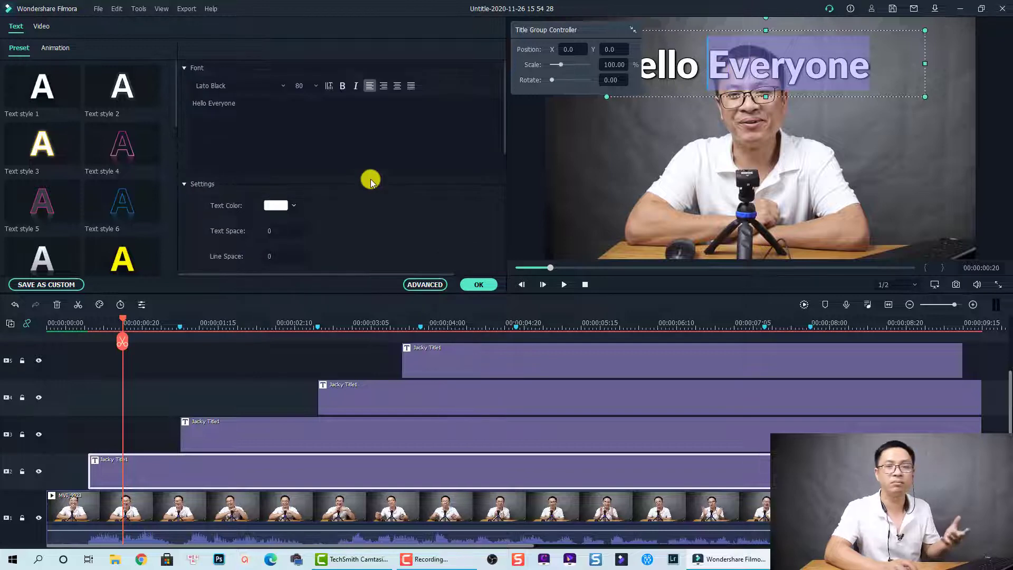
click(295, 207)
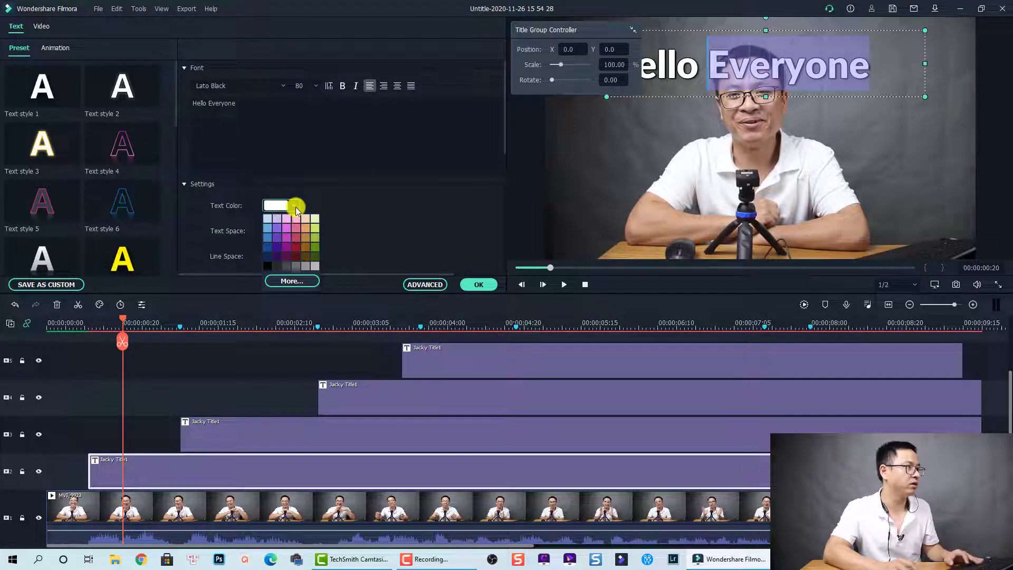
click(290, 281)
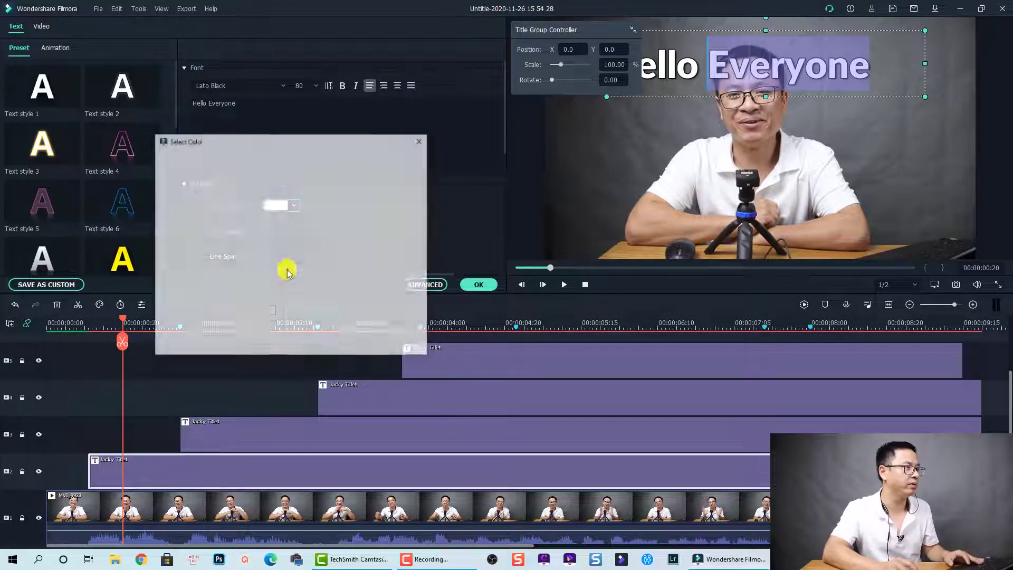
click(270, 208)
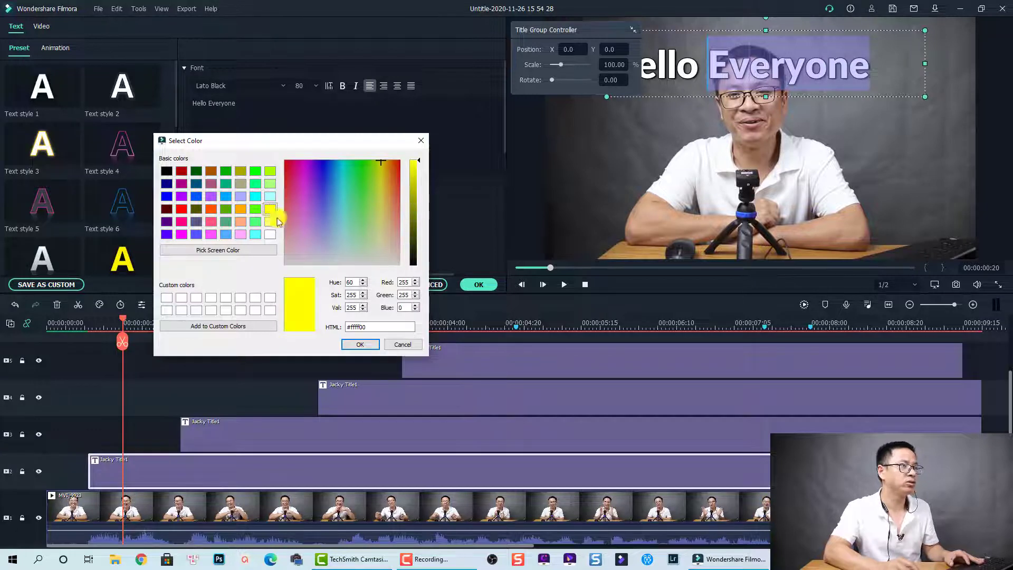
click(360, 344)
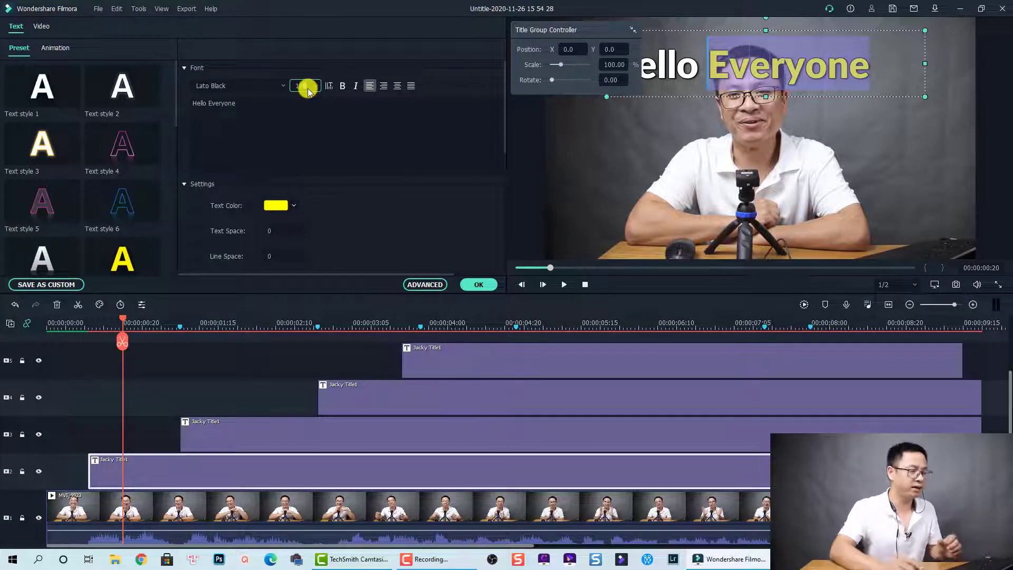
scroll(309, 90, up, 2)
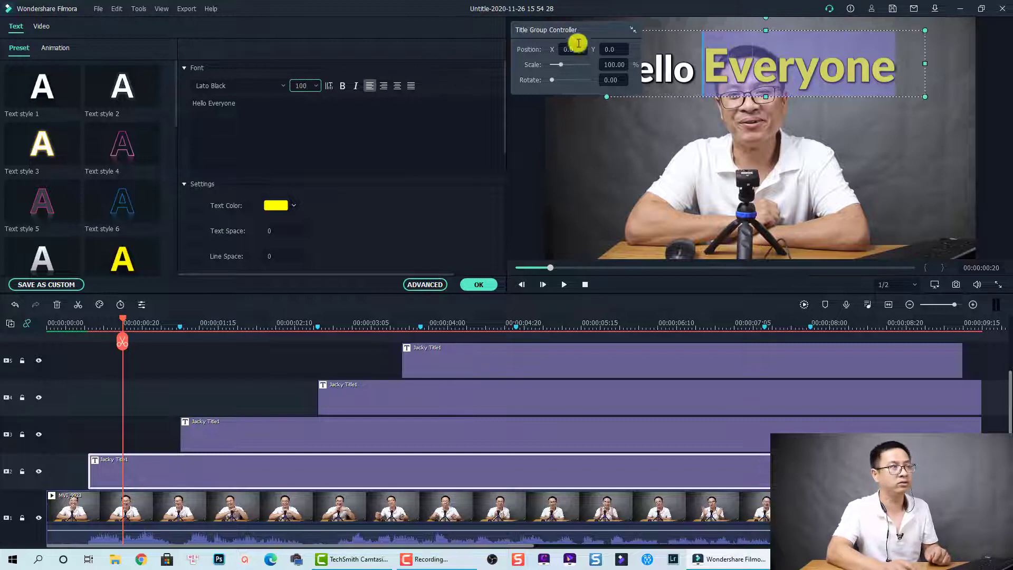
click(634, 30)
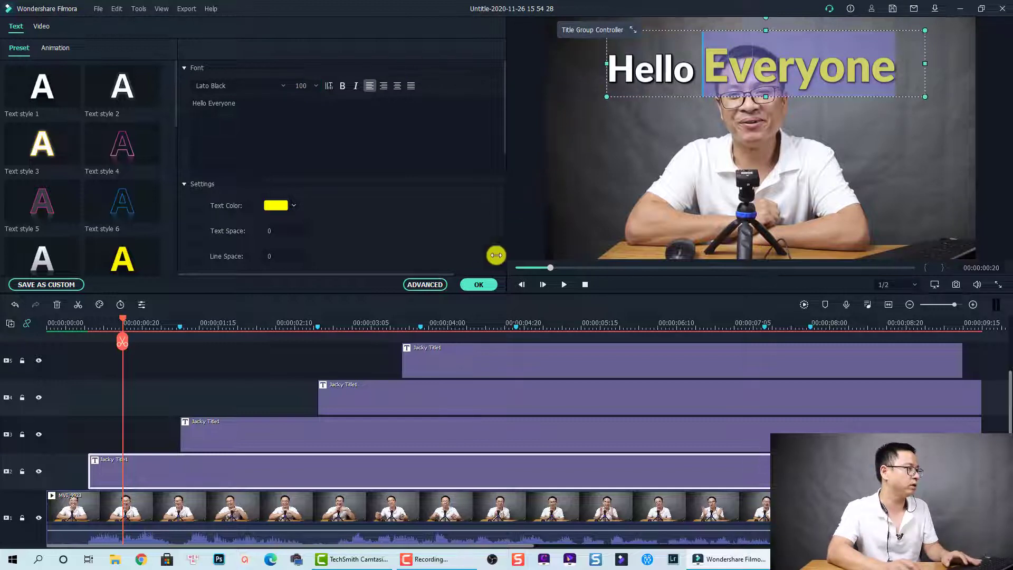
click(477, 286)
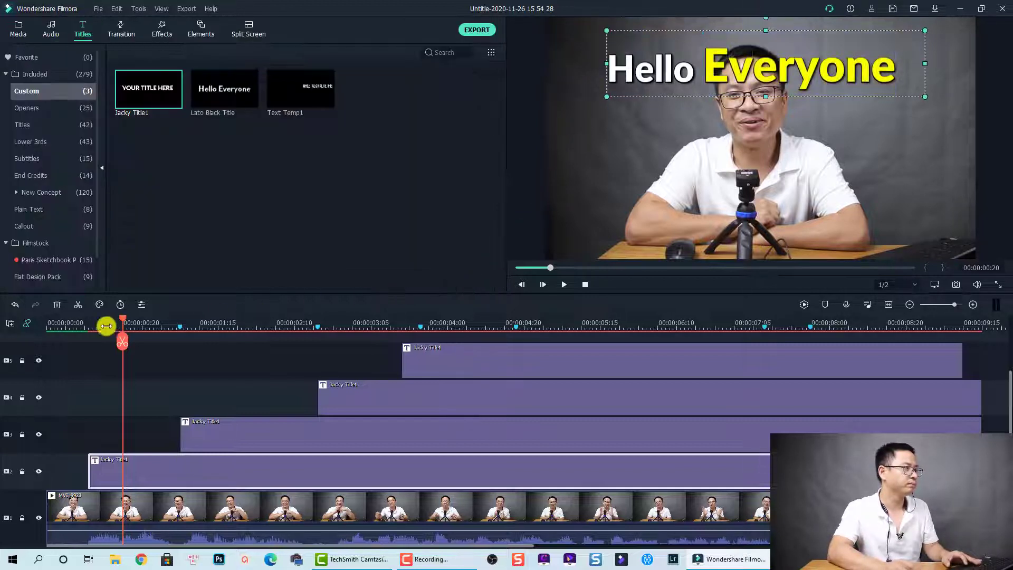
Set all of 'Welcome to my channel' to italic Bebas Neue, then replay the titles from the start
click(71, 329)
key(space)
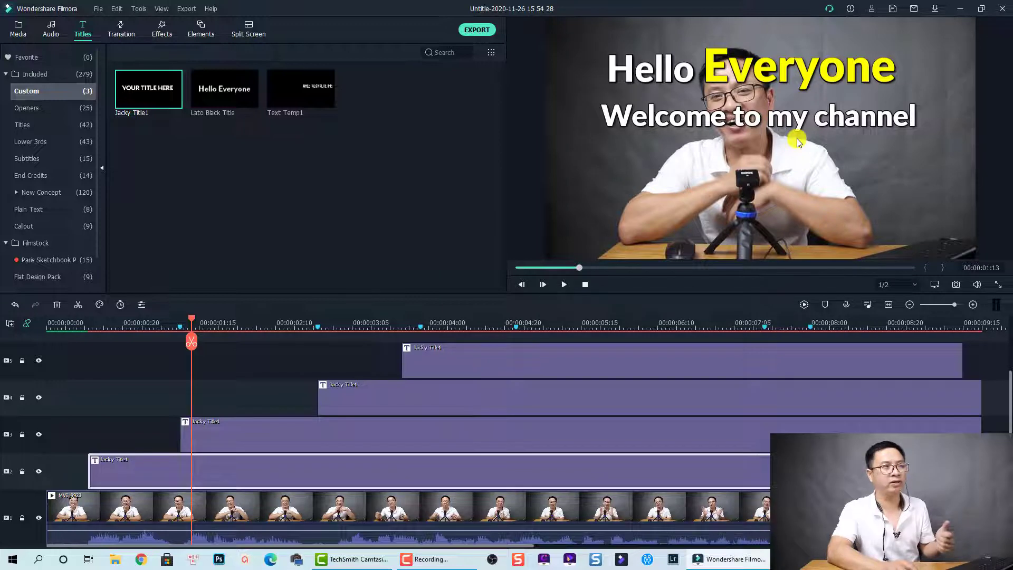
double_click(798, 120)
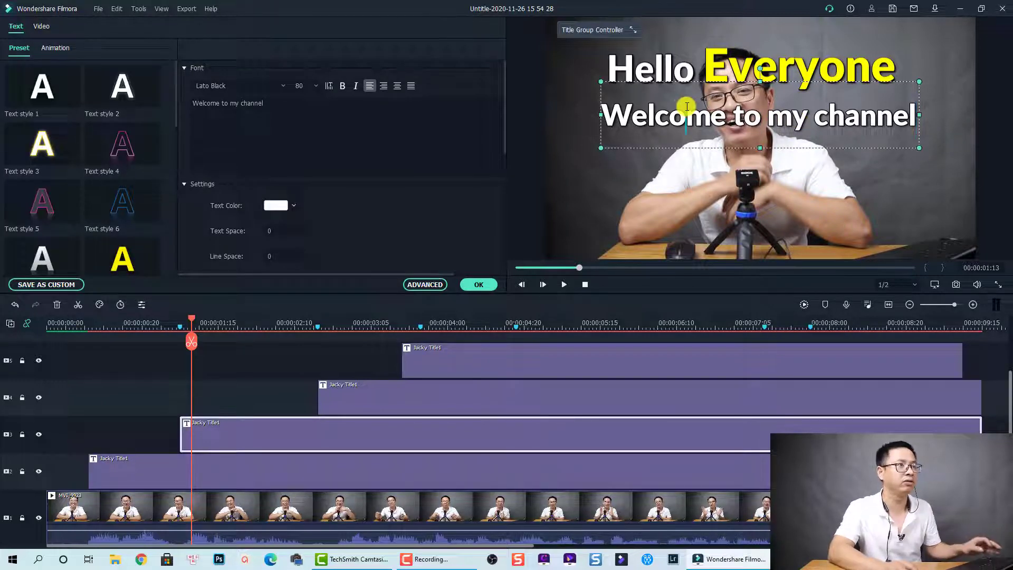
key(ctrl+a)
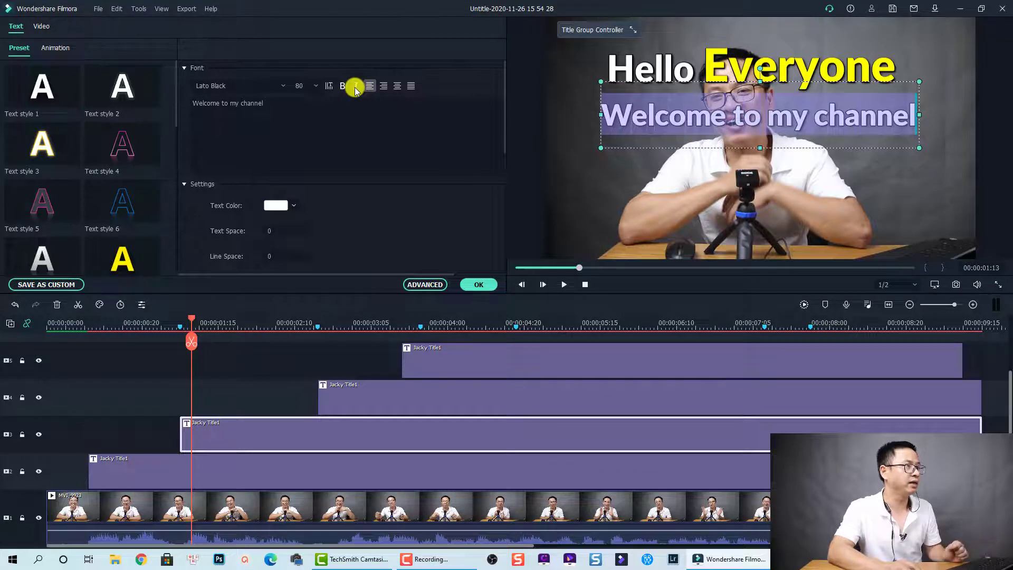
click(355, 87)
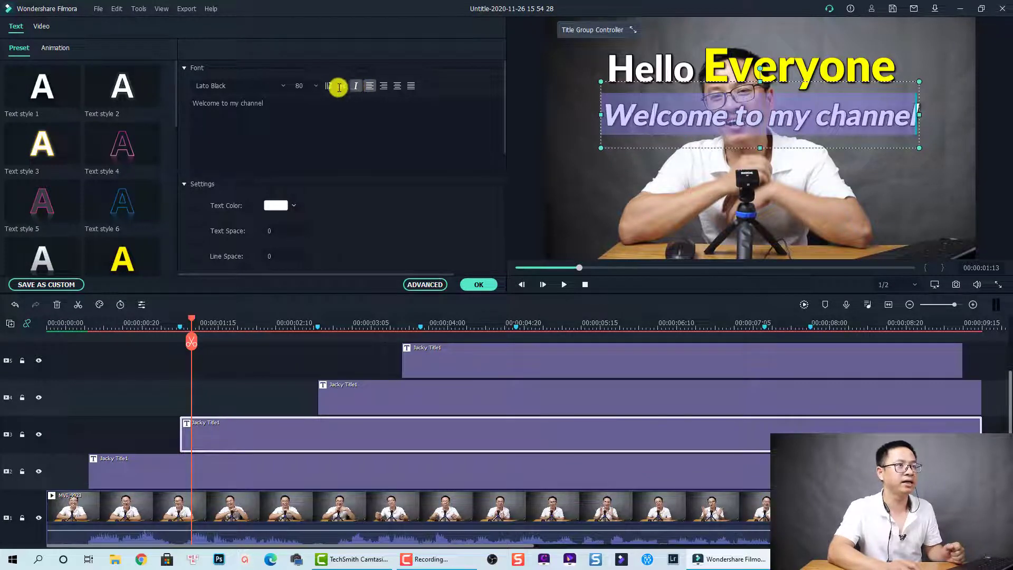
click(264, 87)
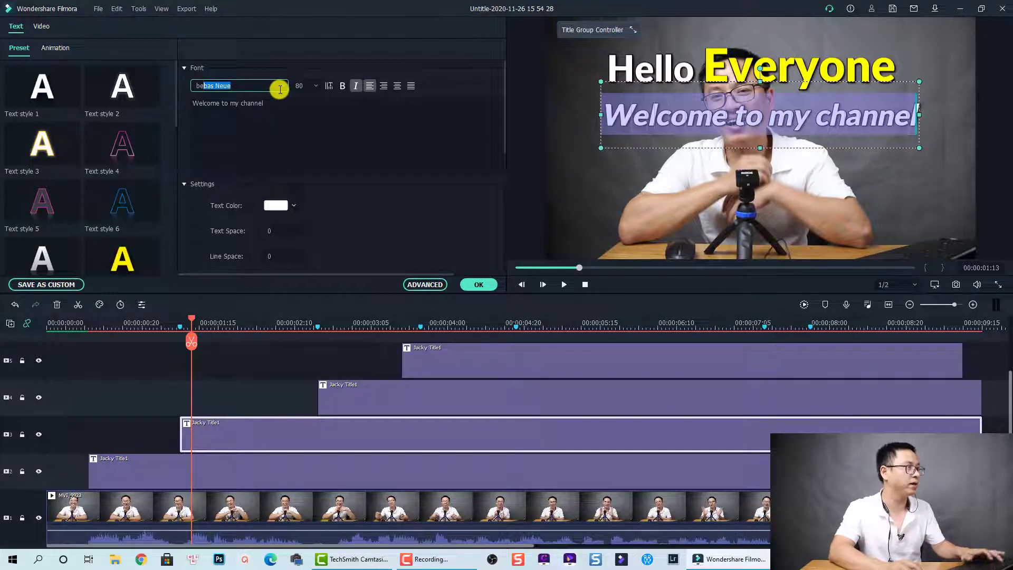
key(Return)
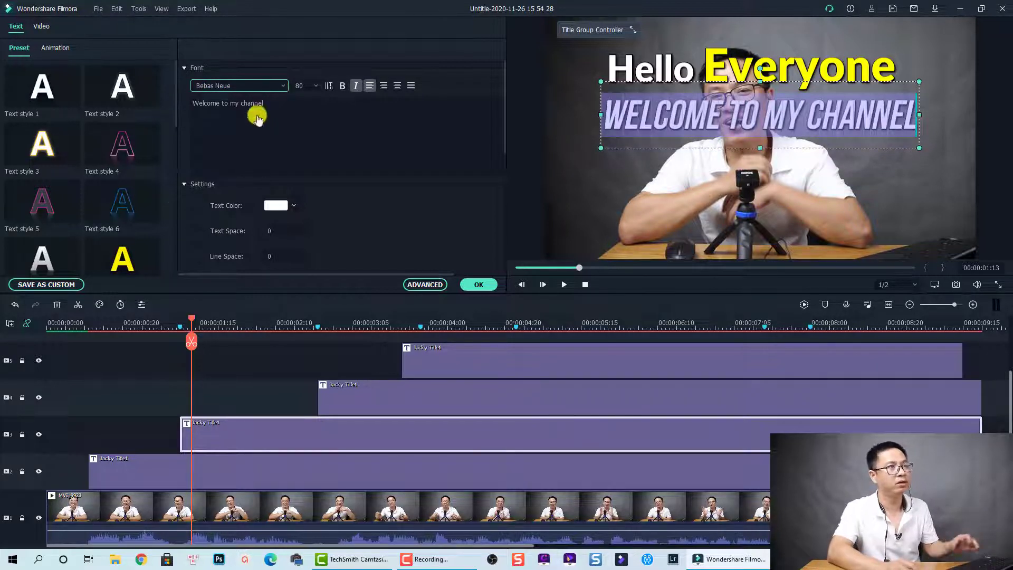
click(74, 323)
key(space)
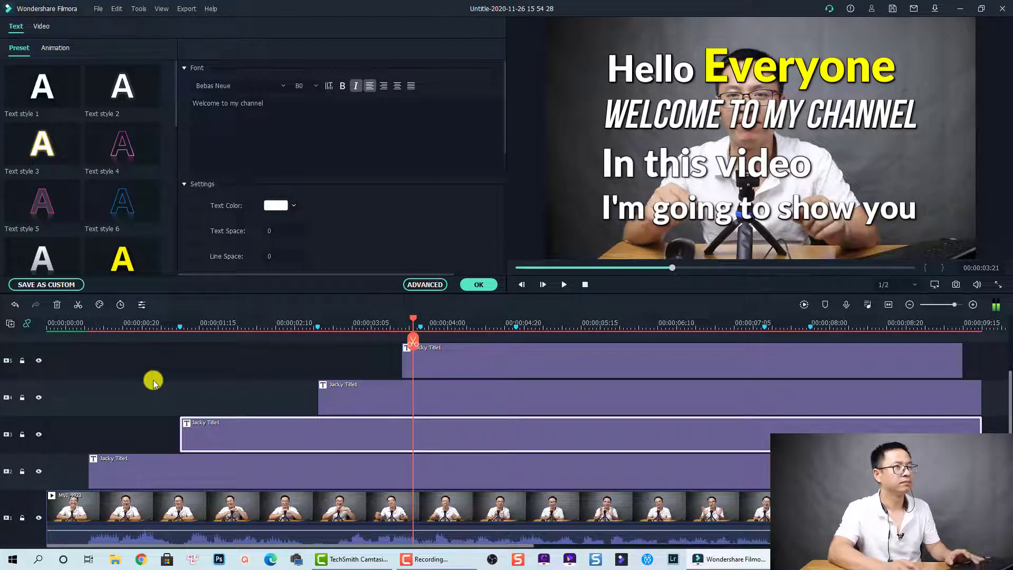
Centre-align the 'In this video' title line
click(372, 396)
click(759, 165)
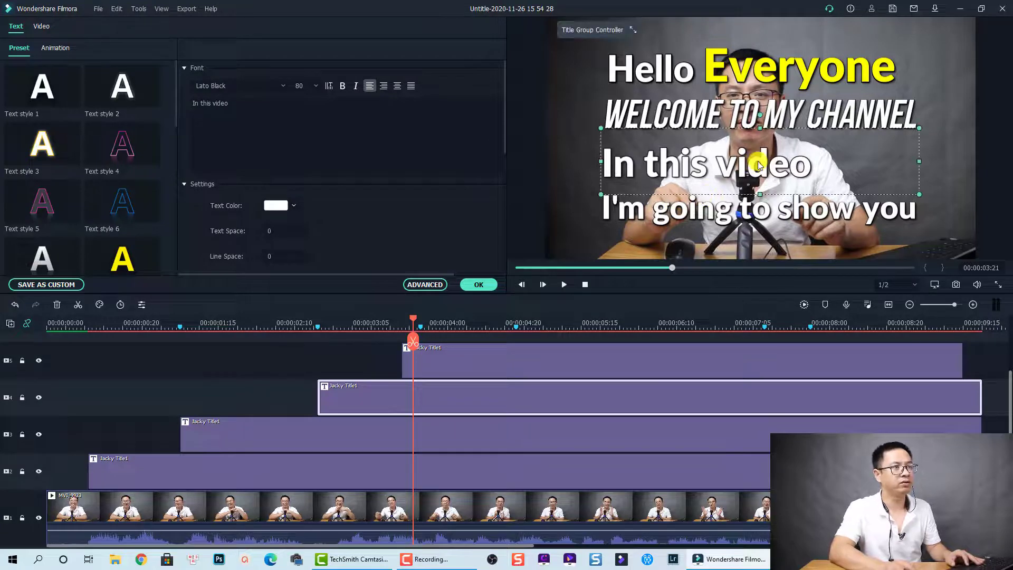
click(397, 86)
Set the 'I'm going to show you' caption font to Bebas Neue and replay from the start
click(656, 215)
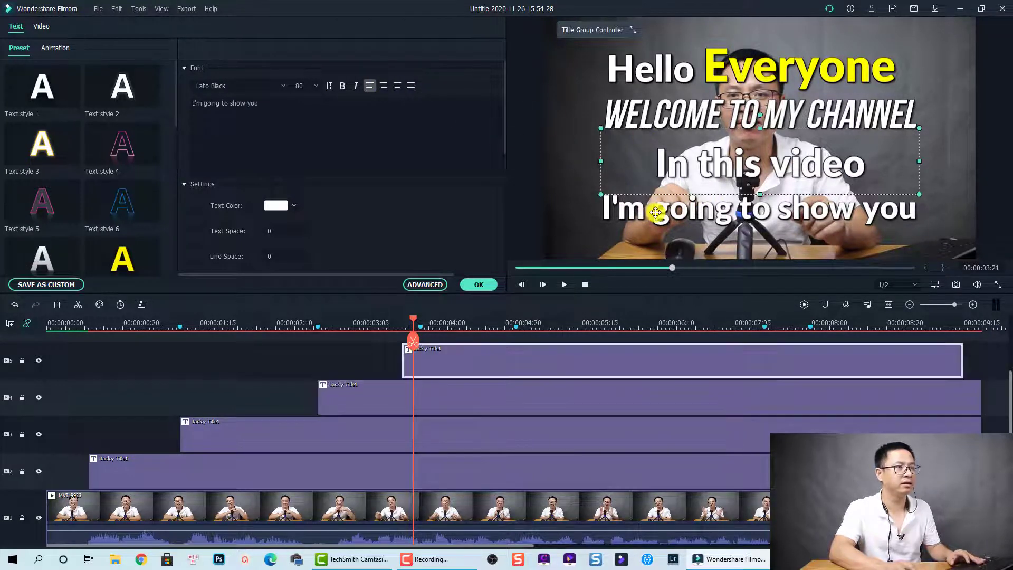
click(233, 85)
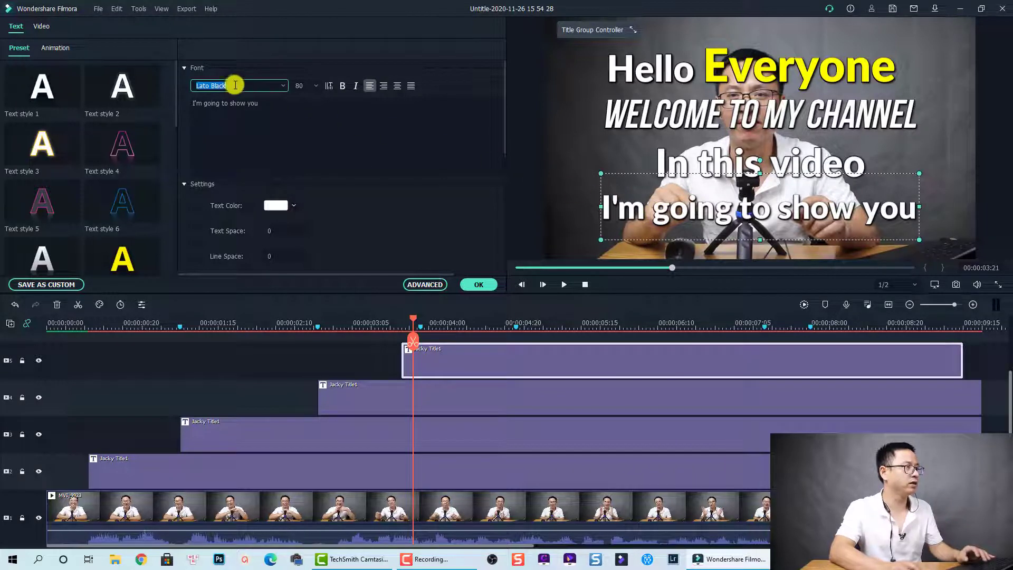
key(Return)
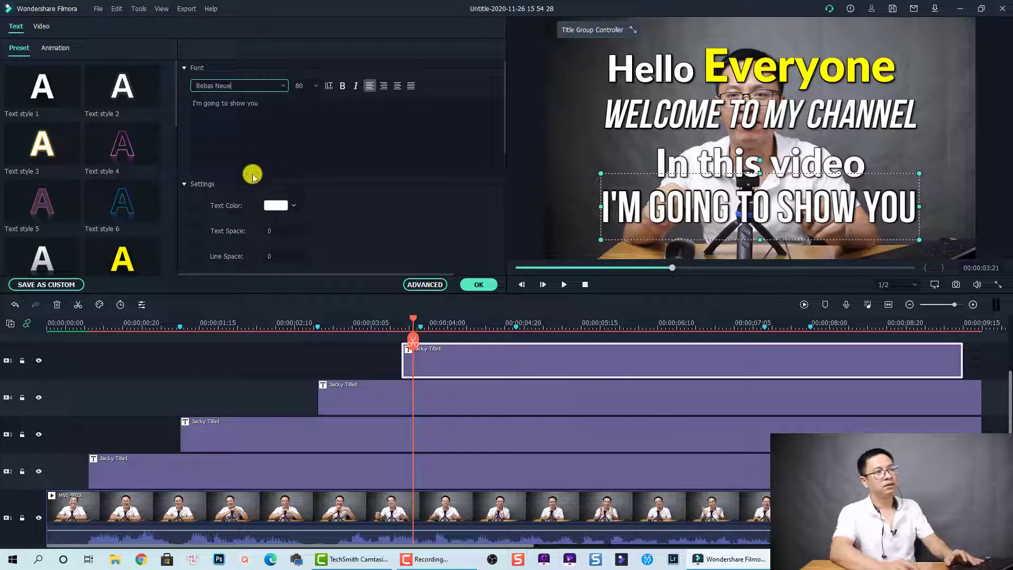
click(112, 327)
key(space)
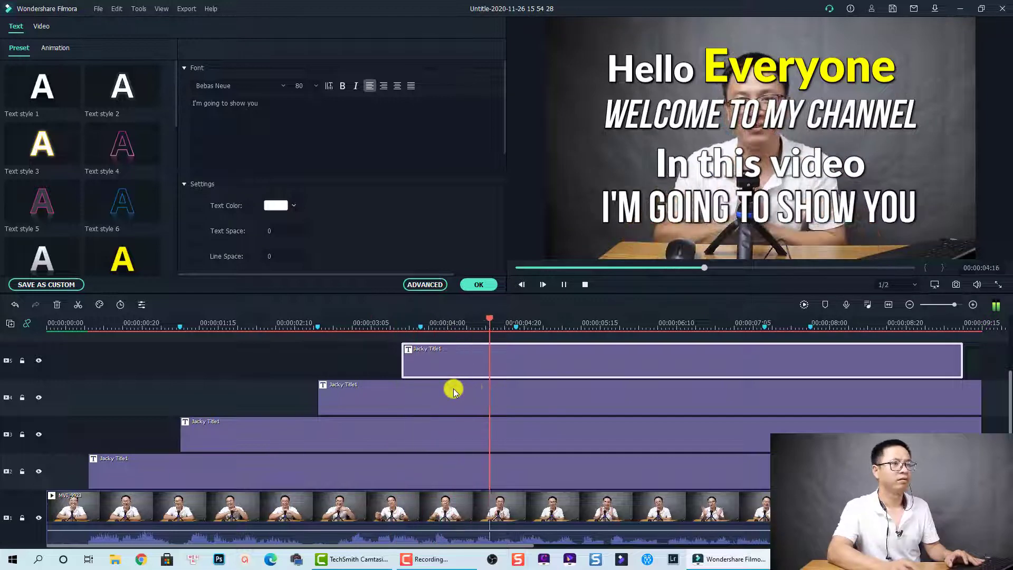
Split the 'I'm going to show you' clip at 00:00:04:23, lift its second half to track 6, and re-extend the lower clip
key(space)
drag(521, 318, 516, 318)
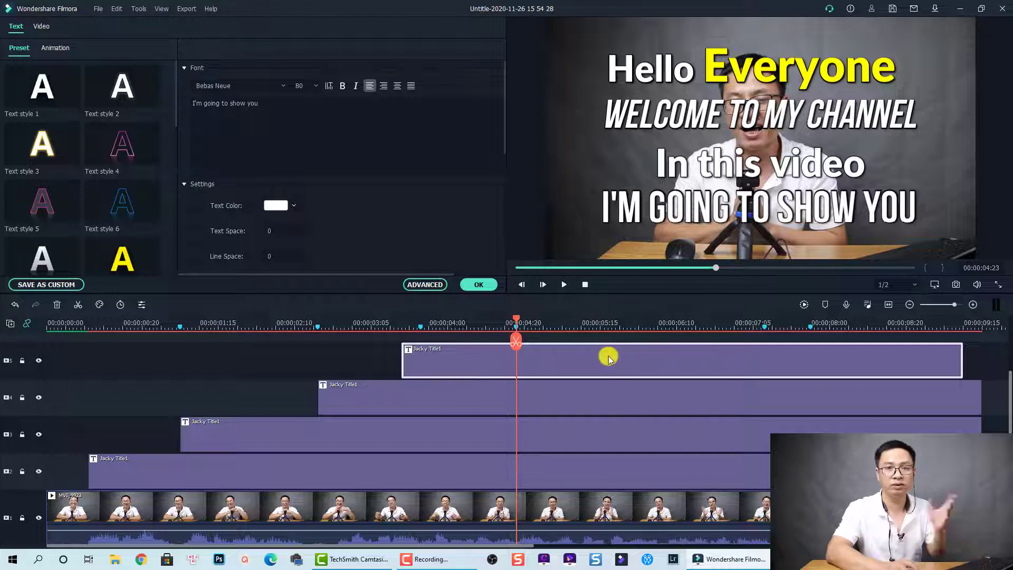
scroll(609, 356, up, 1)
click(523, 348)
drag(566, 388, 564, 363)
drag(515, 396, 981, 382)
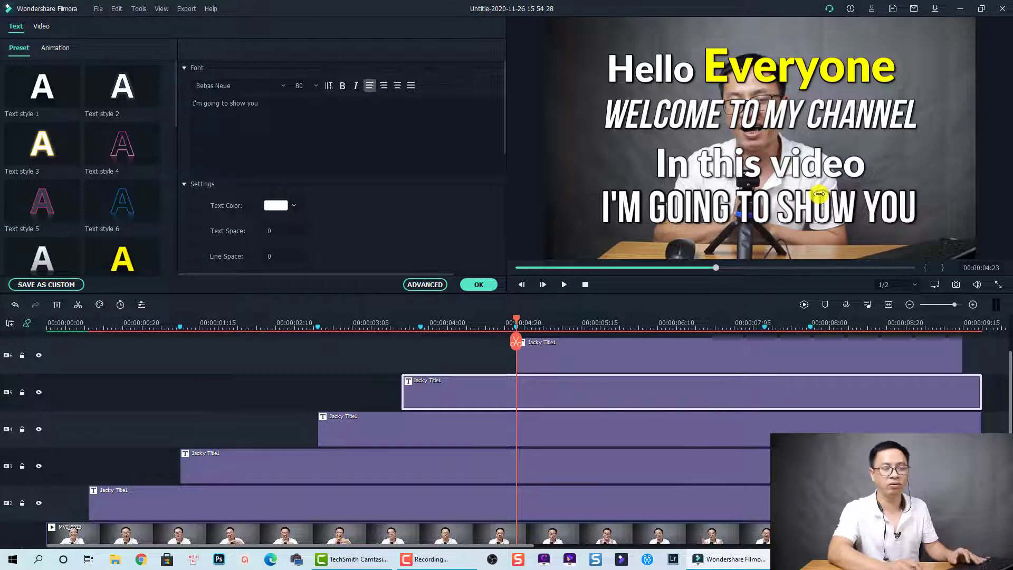
Trim the title clips on tracks 2–5 so they end at 00:00:04:23
drag(992, 400, 799, 504)
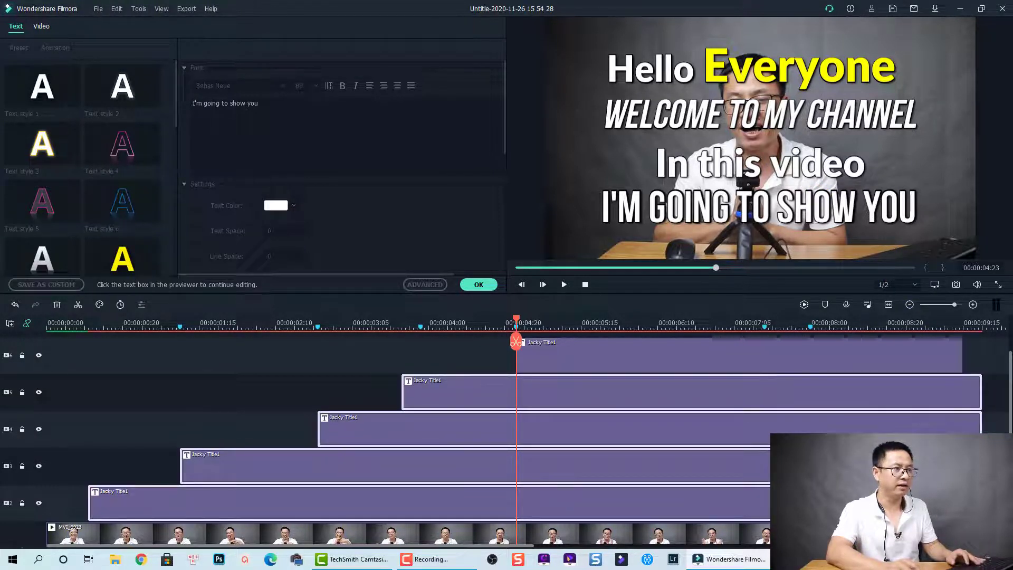
click(516, 344)
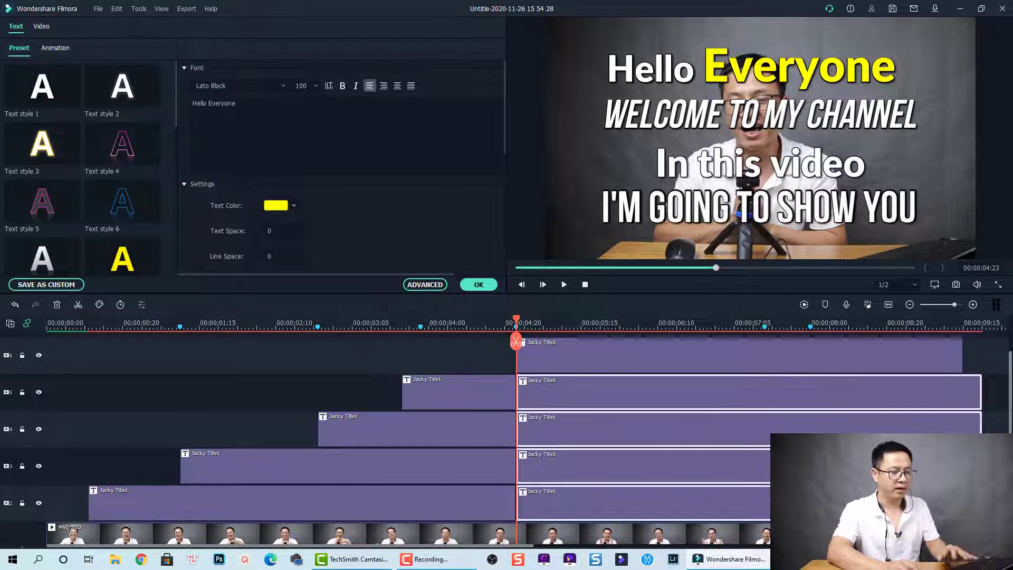
key(Delete)
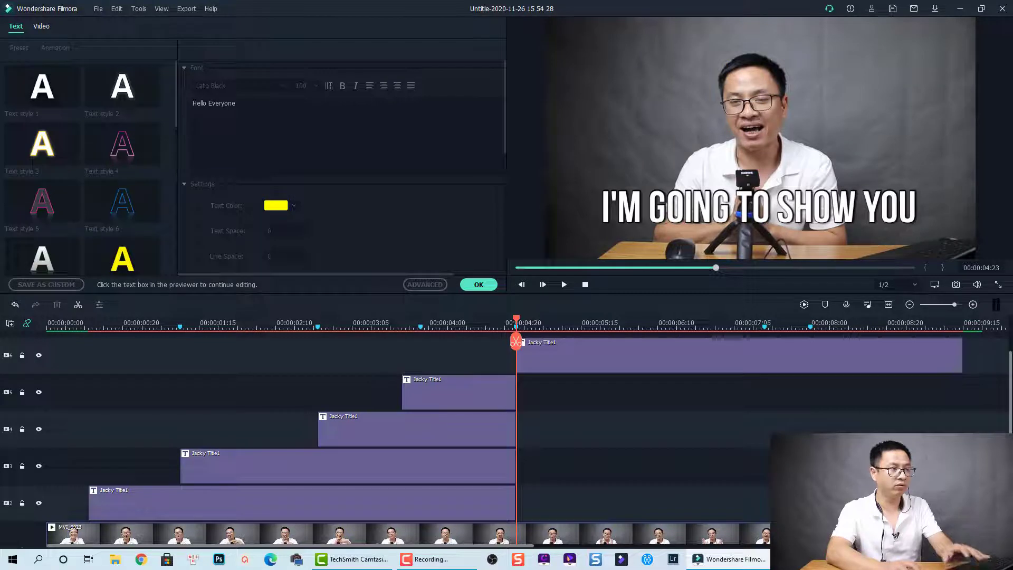
Move the top-track caption to mid-frame and retype it 'How to make text pop-in screen while talking'
click(599, 352)
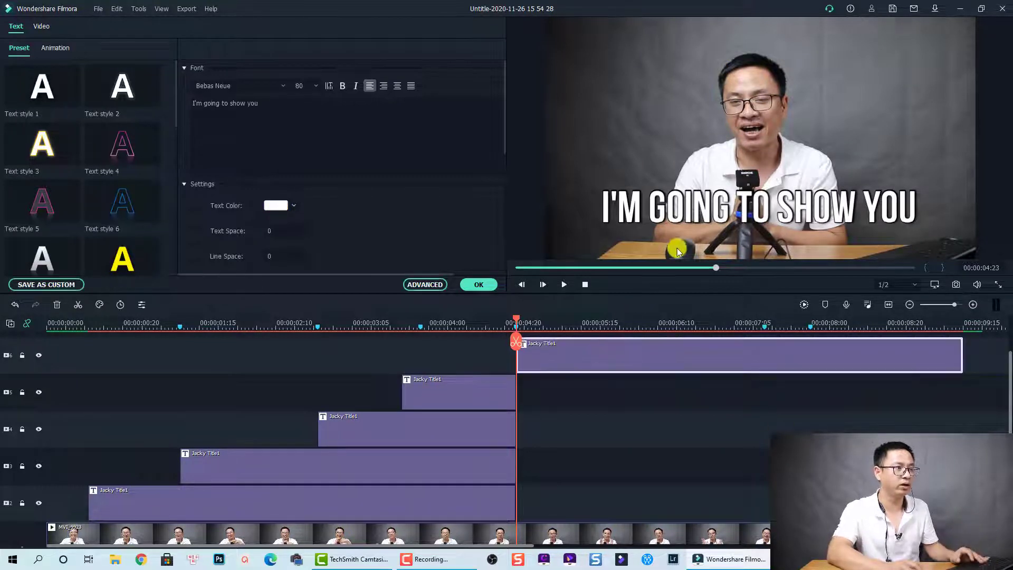
drag(705, 210, 714, 144)
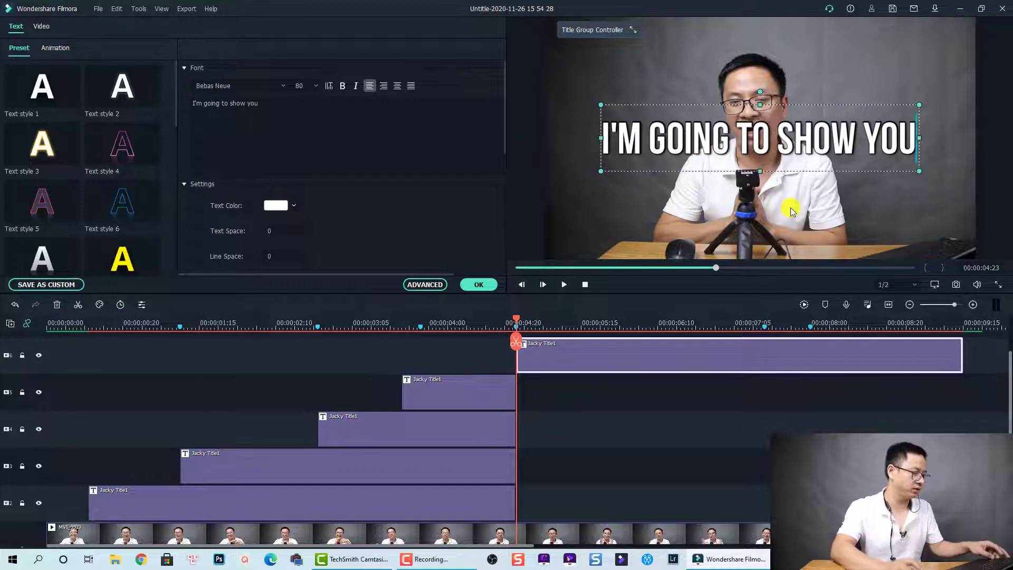
key(ctrl+a)
text(How)
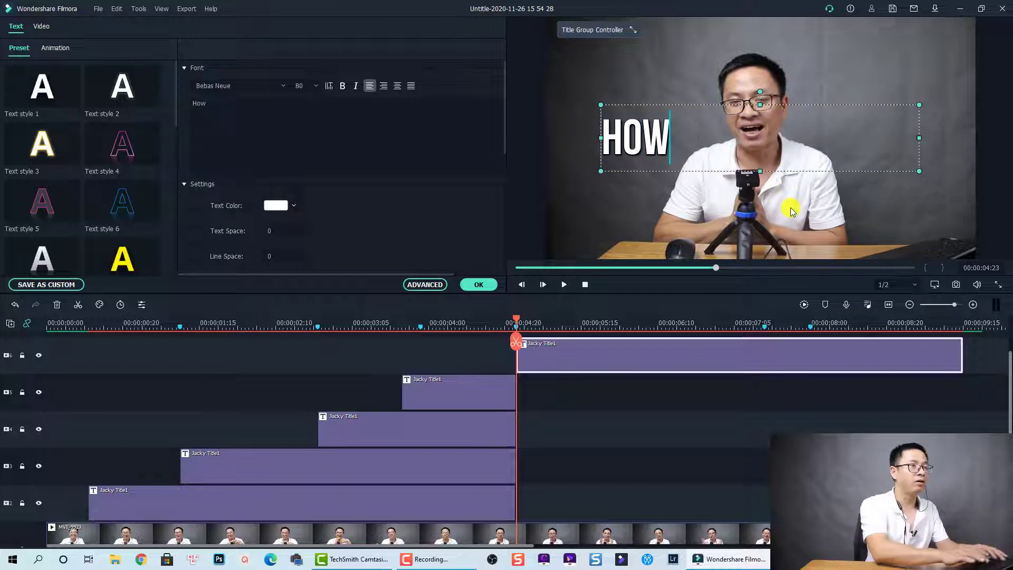
text( to make text)
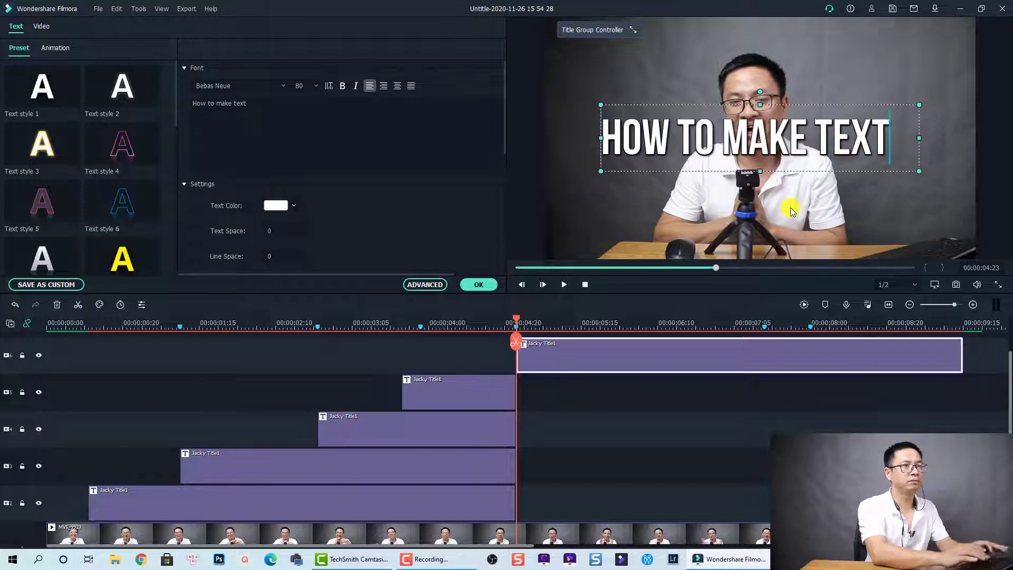
text( pop)
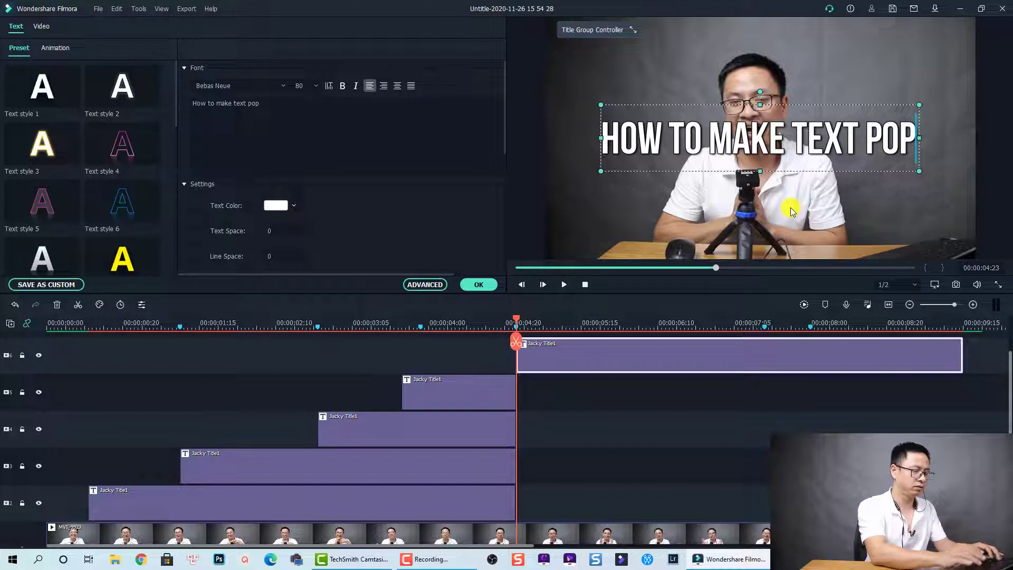
text(-in screen)
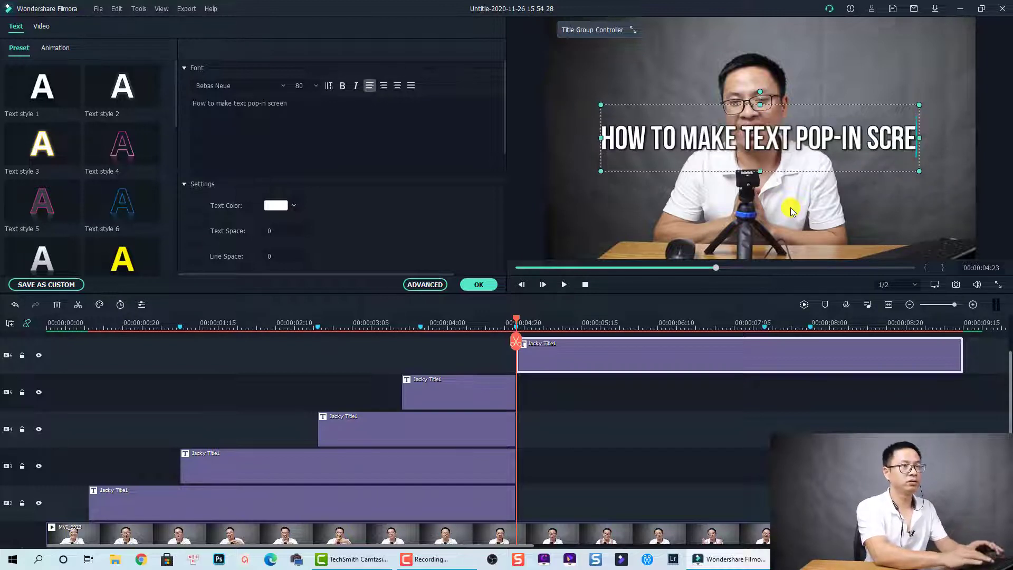
text( while talking)
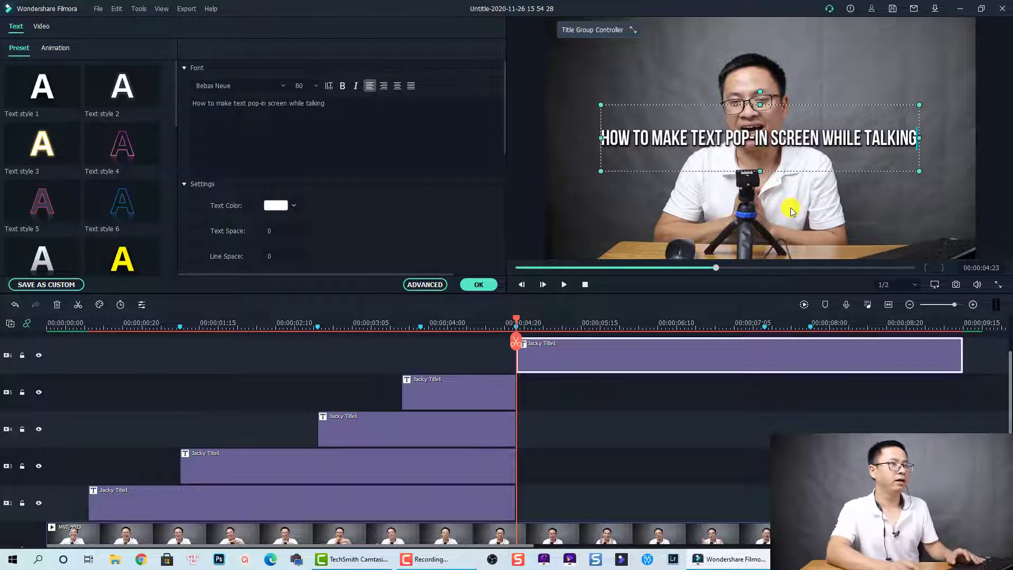
Set the caption to size 60, widen its box, right-align it, and centre it horizontally on the video
click(300, 86)
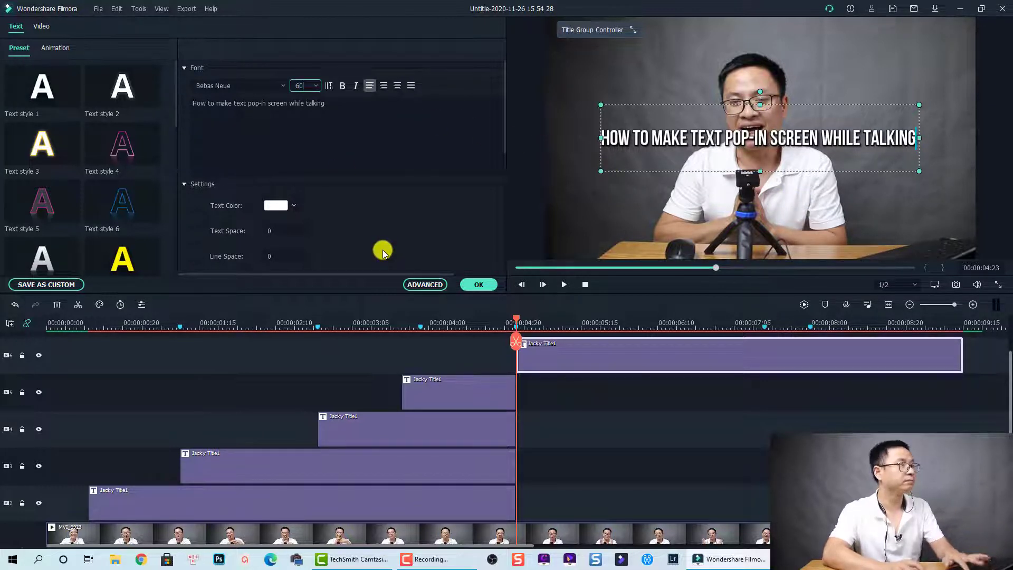
mouse_move(602, 171)
mouse_down()
mouse_move(565, 187)
mouse_move(593, 179)
mouse_up()
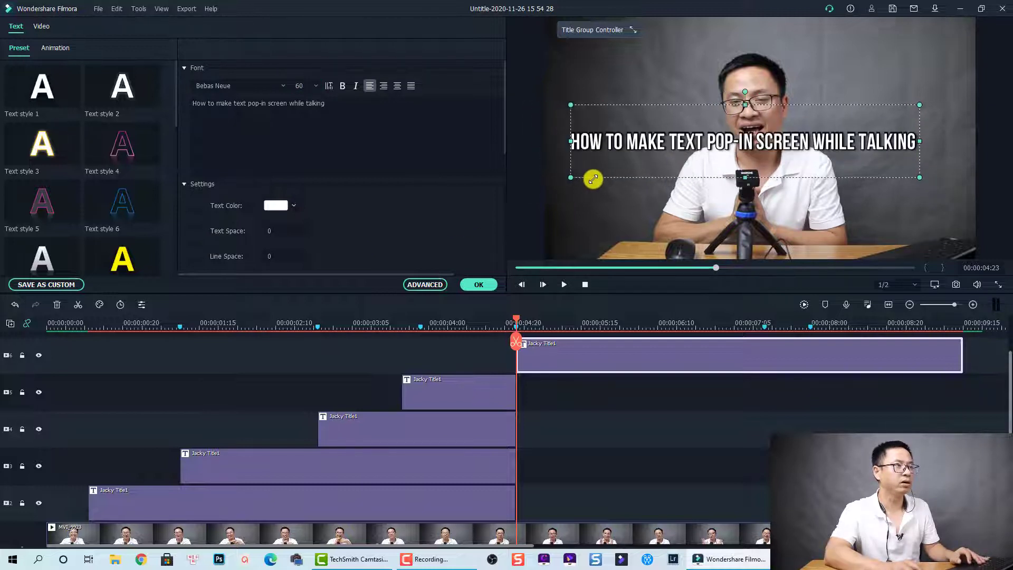
click(398, 85)
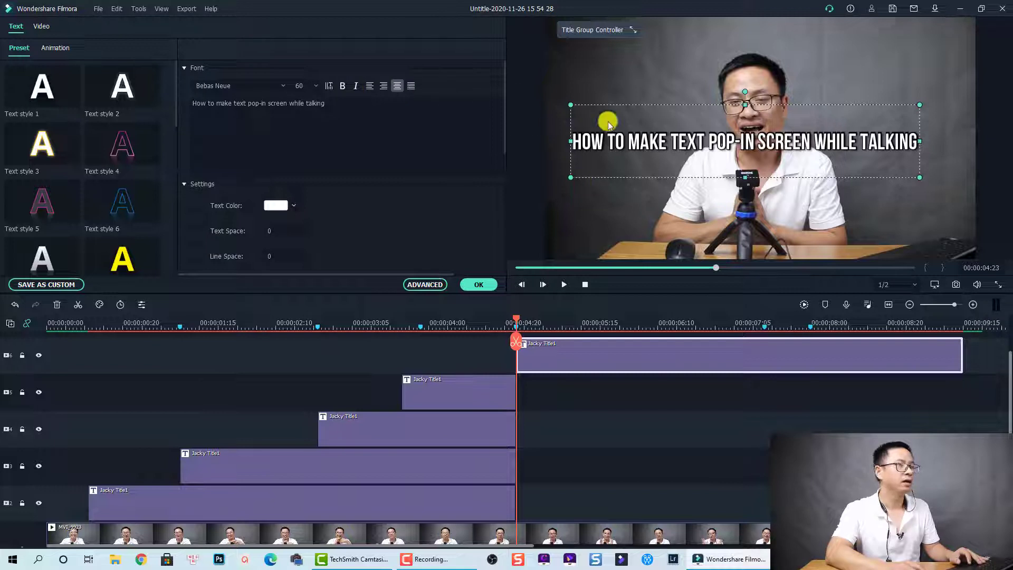
drag(777, 146, 801, 144)
Replay from just before the top title, pause at 00:00:06:22, and select the caption text
click(471, 322)
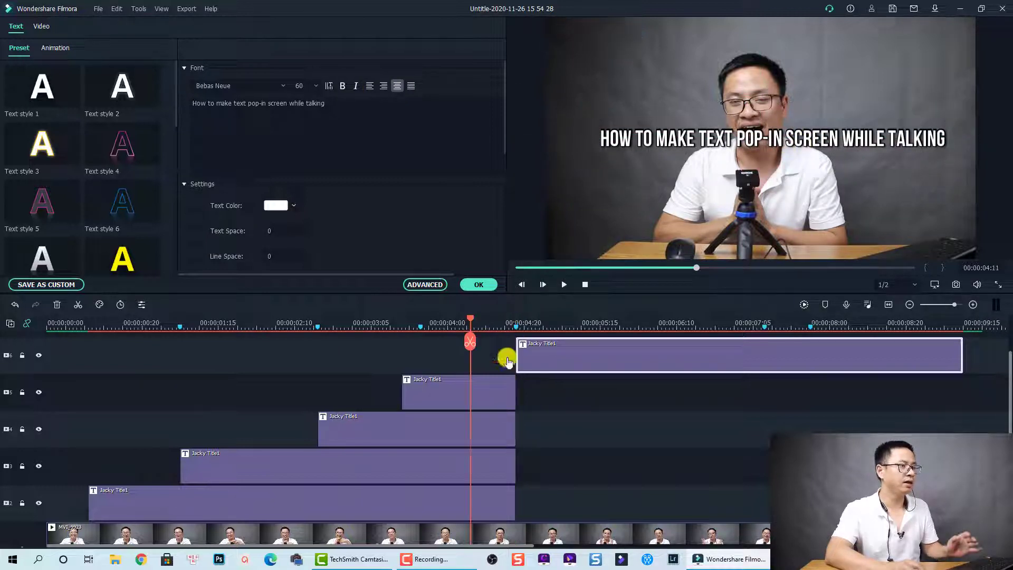
key(space)
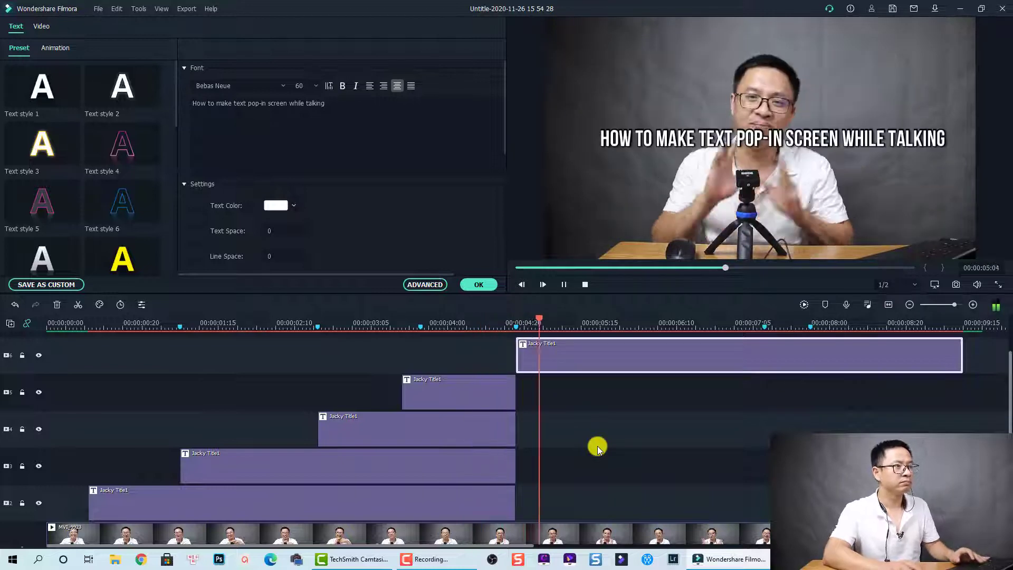
key(space)
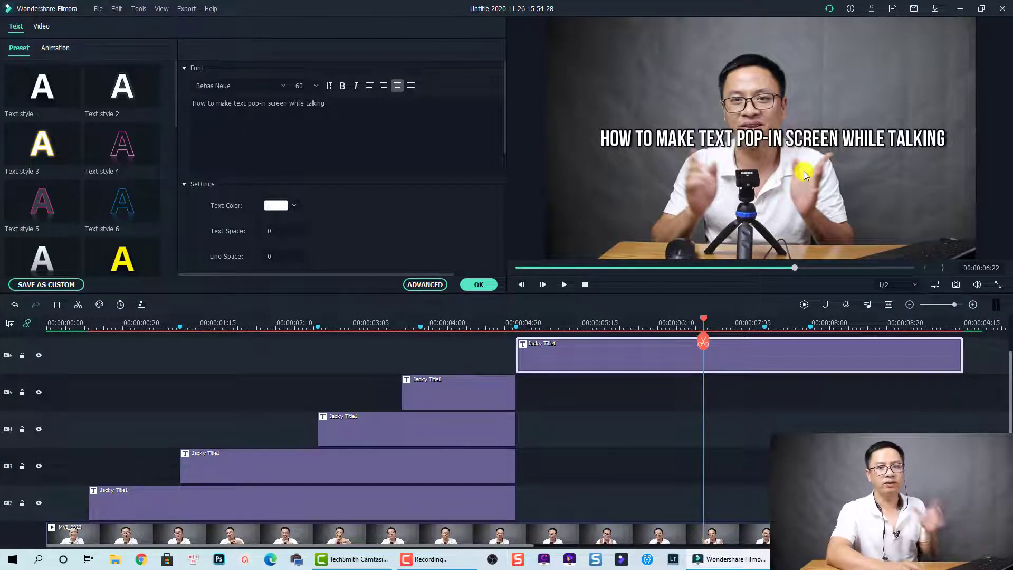
click(727, 360)
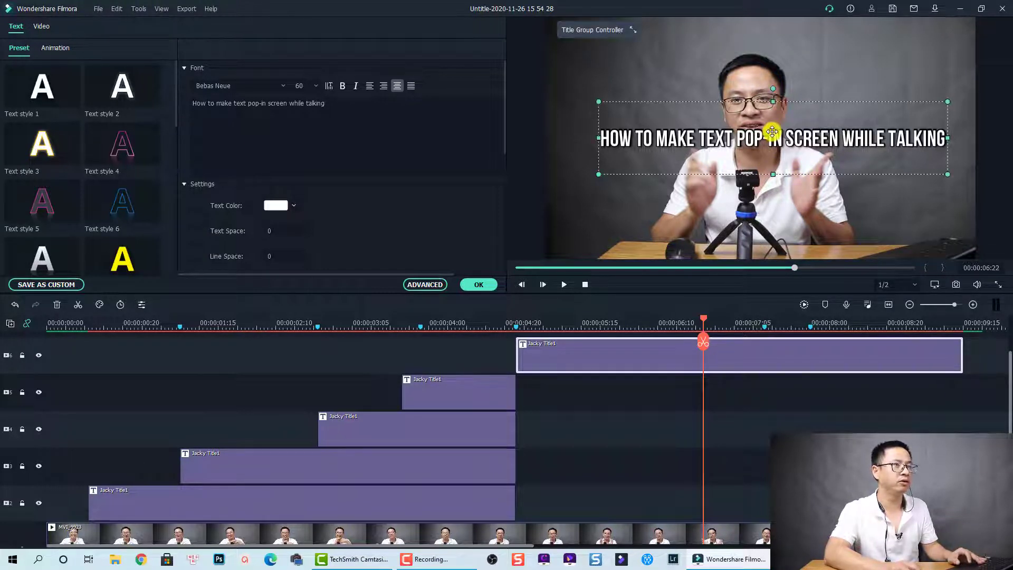
Make the word POP-IN yellow, italic and size 100, then deselect the clip
drag(785, 138, 741, 138)
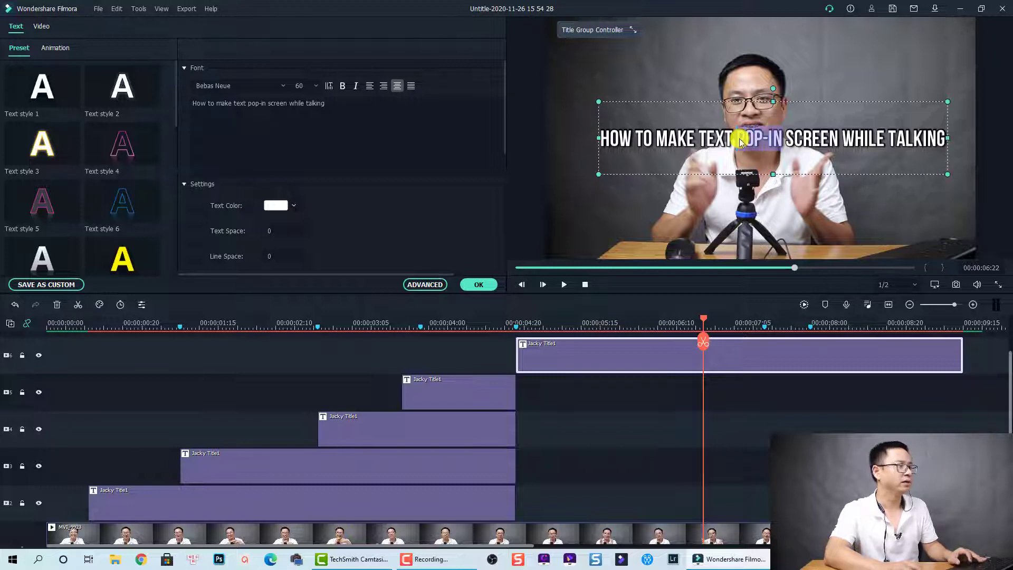
click(291, 210)
click(290, 283)
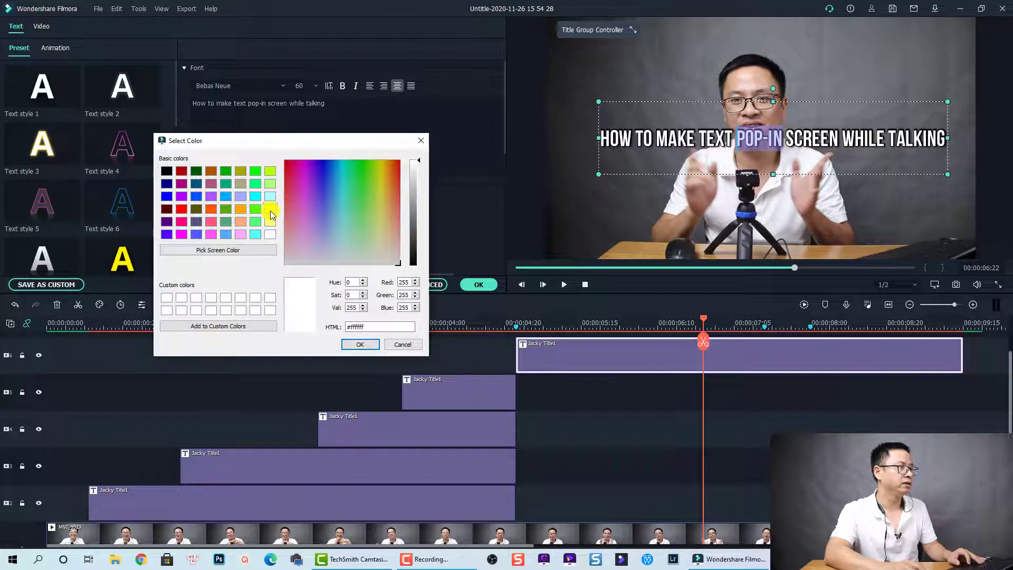
click(270, 212)
click(360, 344)
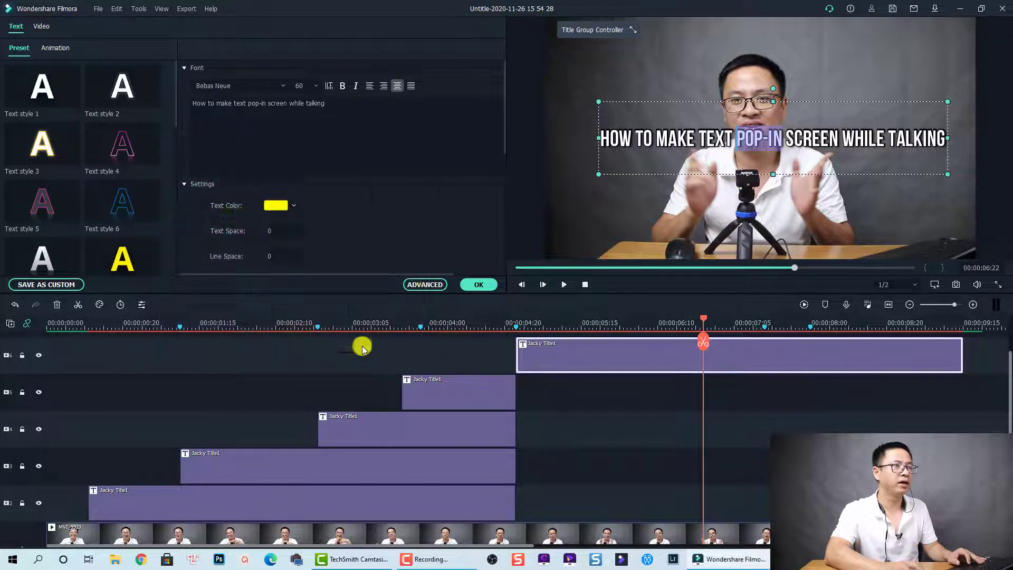
click(304, 88)
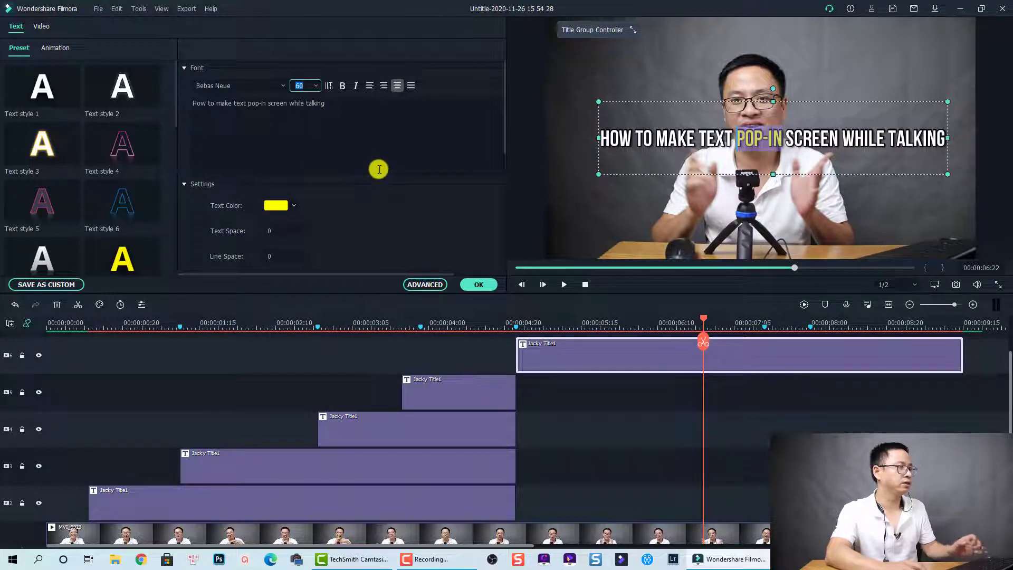
text(100)
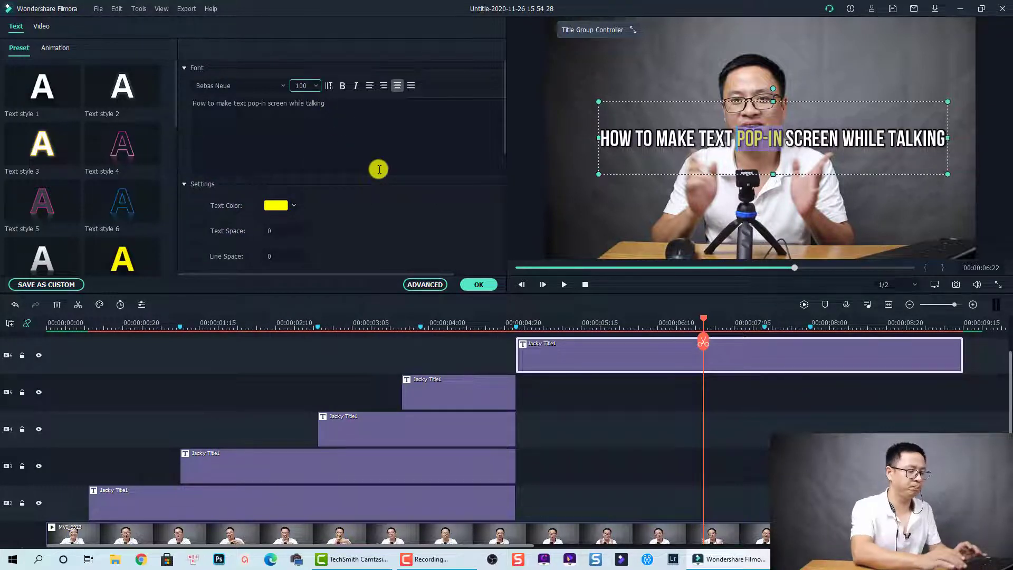
key(Return)
click(356, 86)
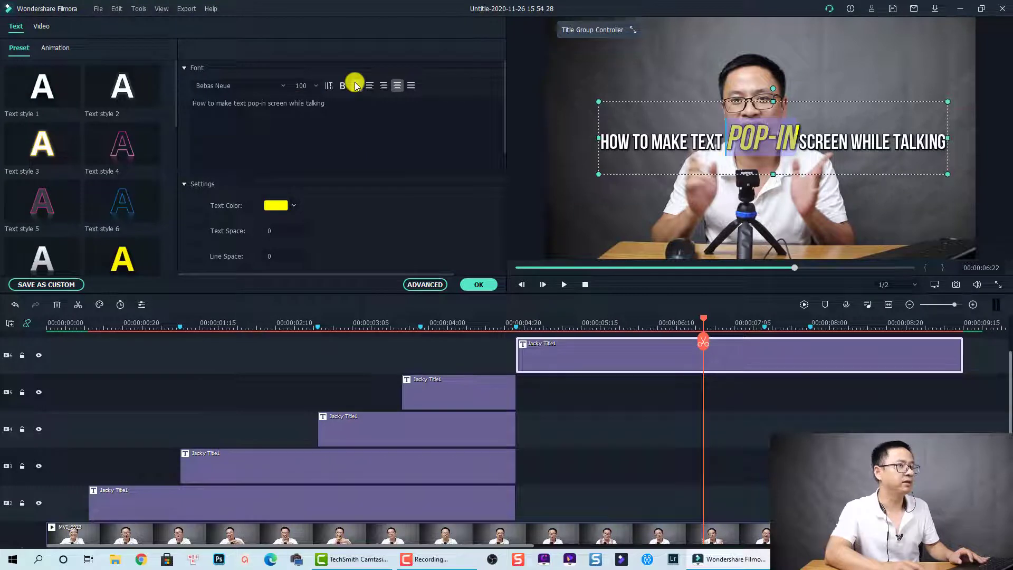
click(631, 417)
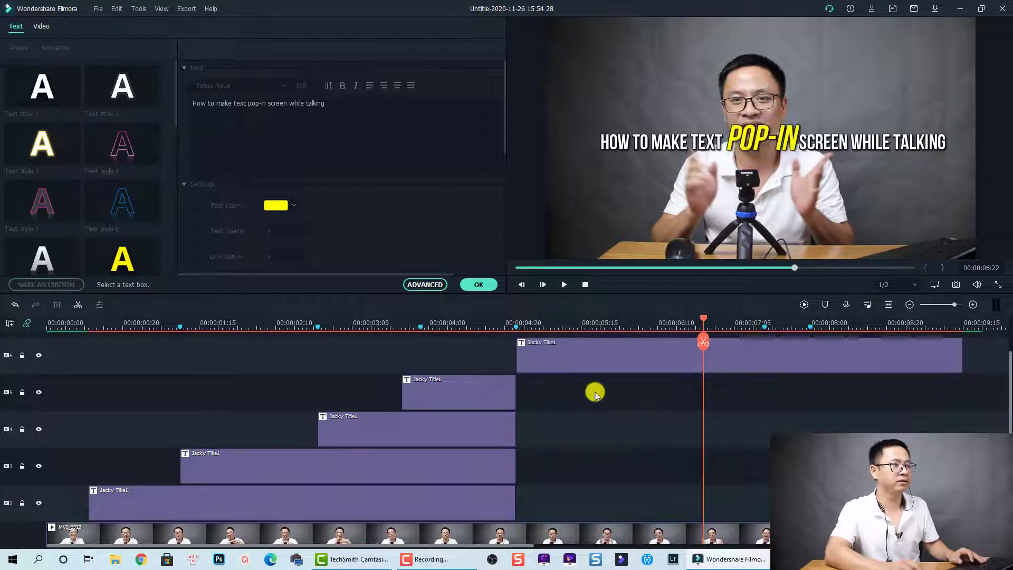
Play back the styled title from about 00:00:04:19 through to 00:00:08:00
click(497, 326)
key(space)
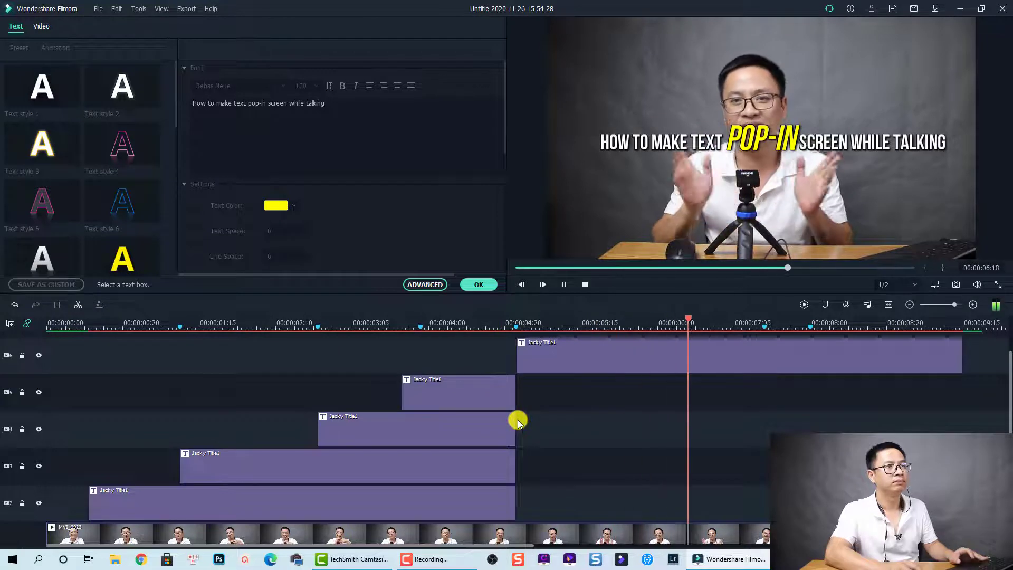
key(space)
key(space)
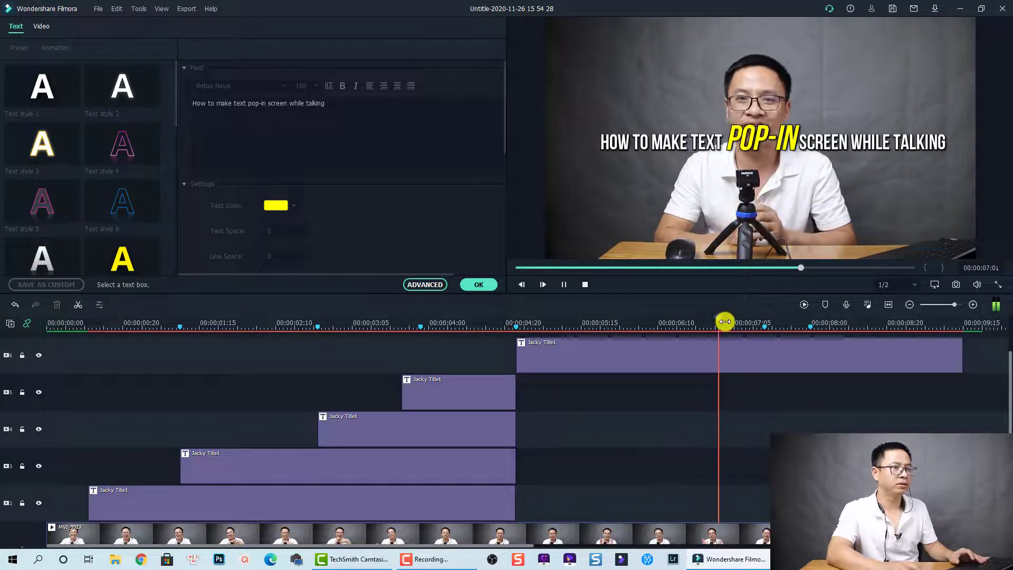
key(space)
Split the long title clip at 00:00:07:13 and move its second half onto a new track above
click(761, 323)
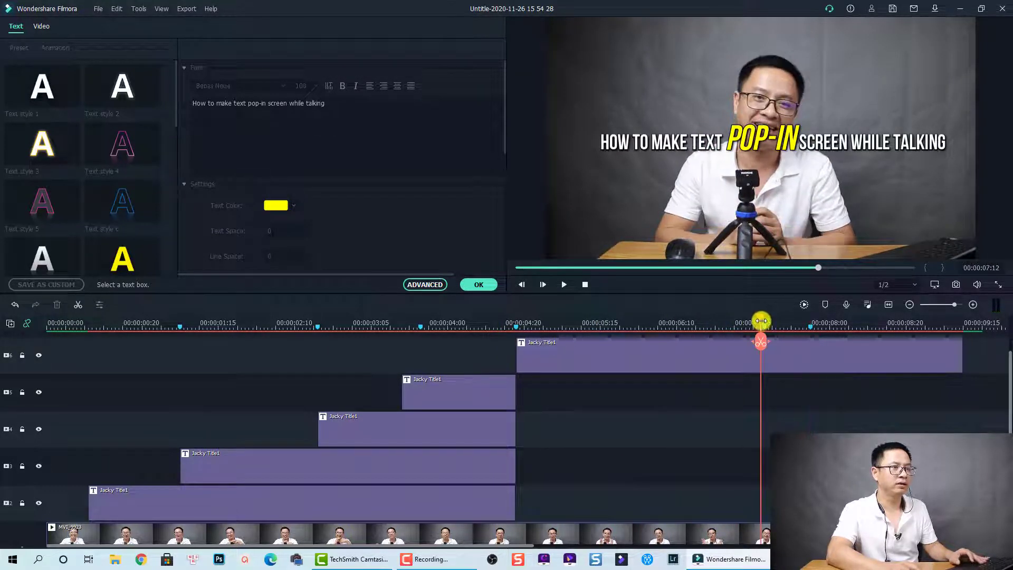
click(765, 323)
click(791, 355)
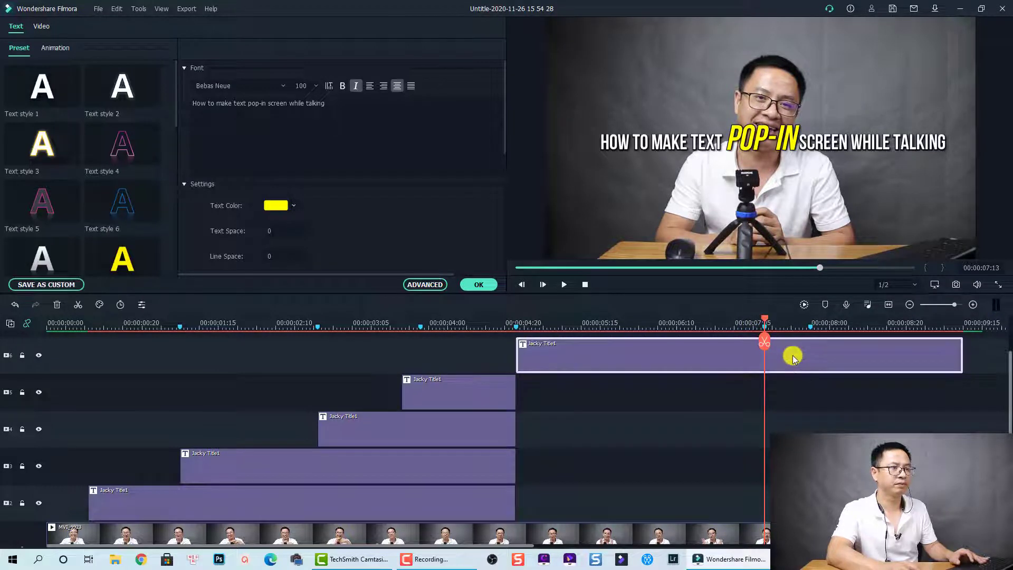
scroll(830, 389, up, 1)
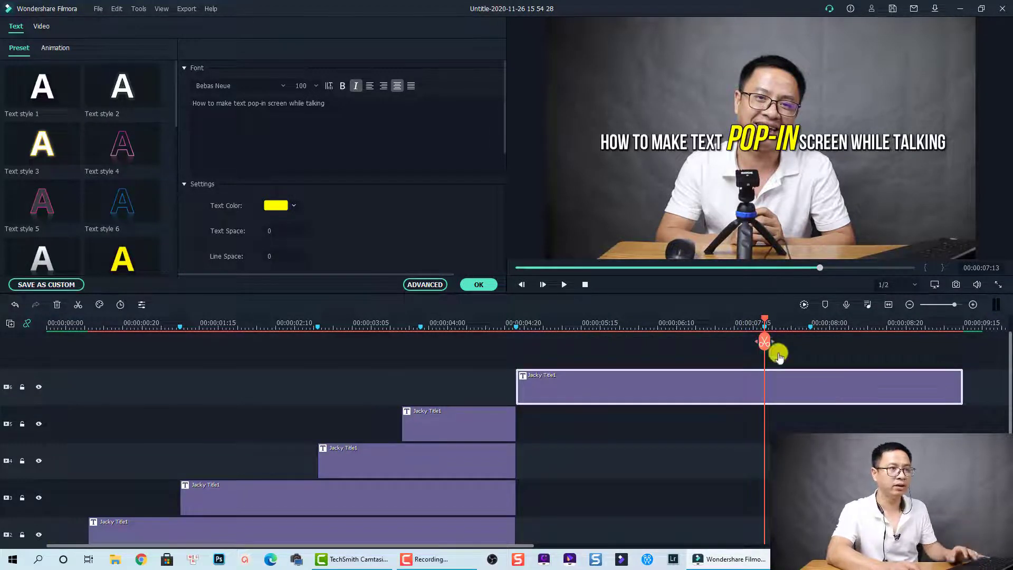
click(764, 342)
drag(811, 384, 808, 354)
click(756, 421)
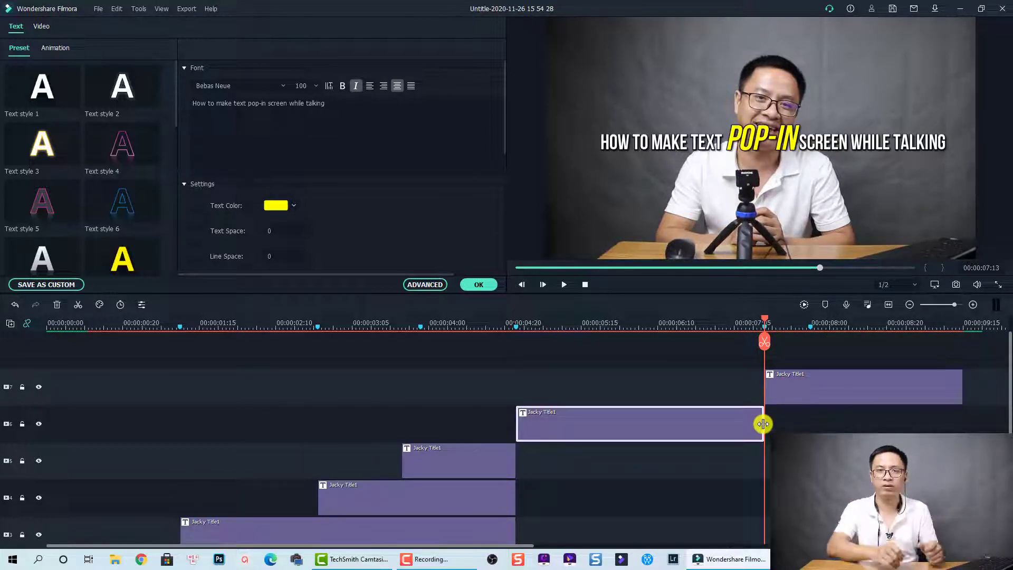
Change the split-off upper title's text to 'Like this'
click(811, 388)
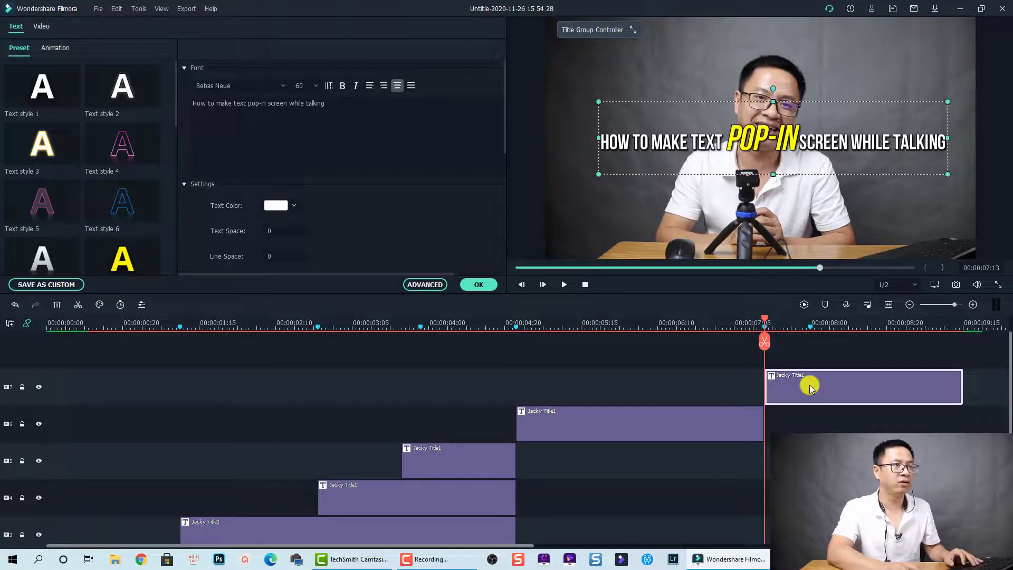
double_click(791, 142)
text(Like this)
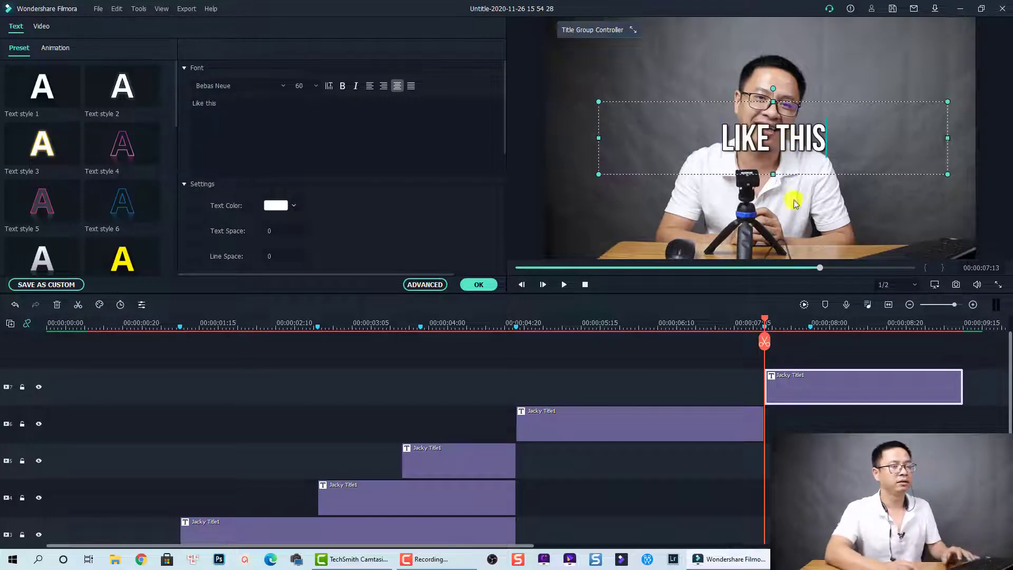
click(811, 428)
Split the LIKE THIS clip at 00:00:08:00 and retype the second part as 'In Filmora 10'
click(811, 324)
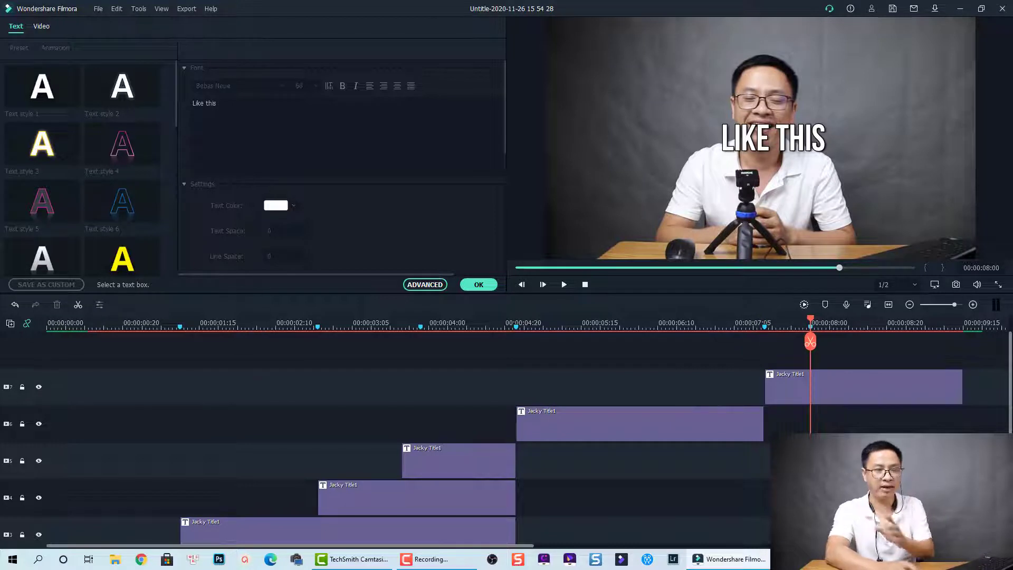
click(844, 381)
click(812, 342)
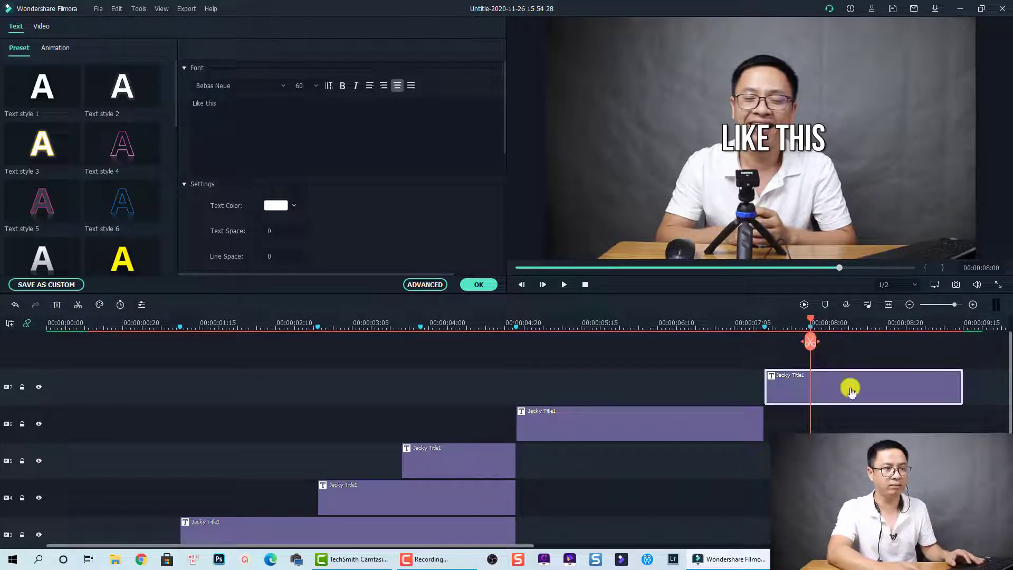
key(ctrl+a)
text(In Fi)
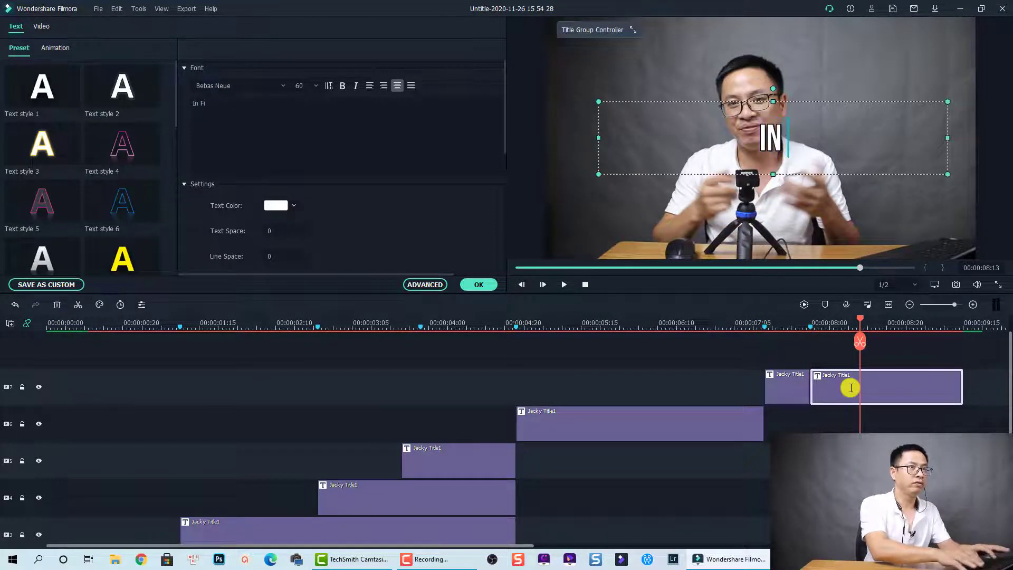
text(lmora 10)
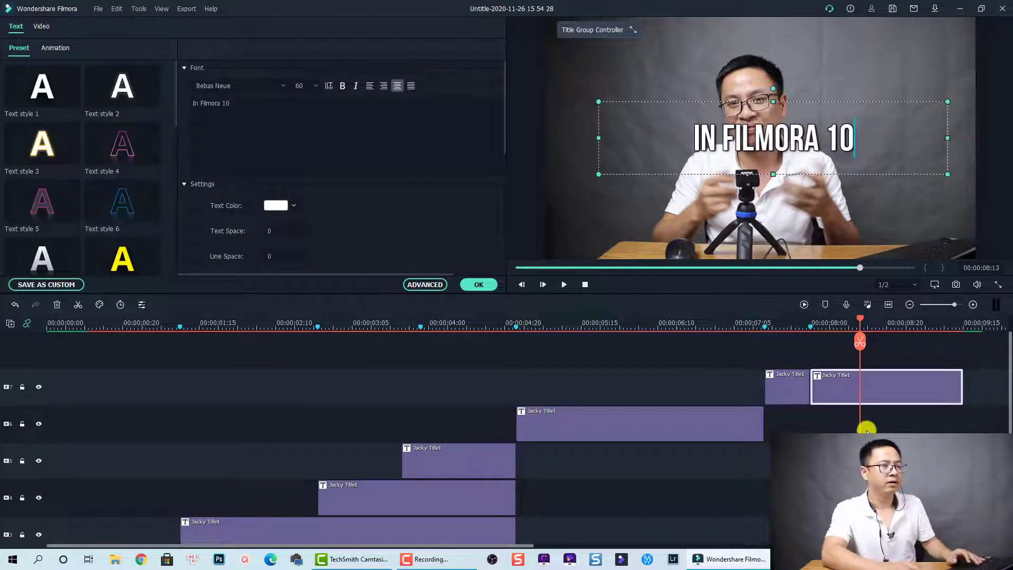
click(799, 424)
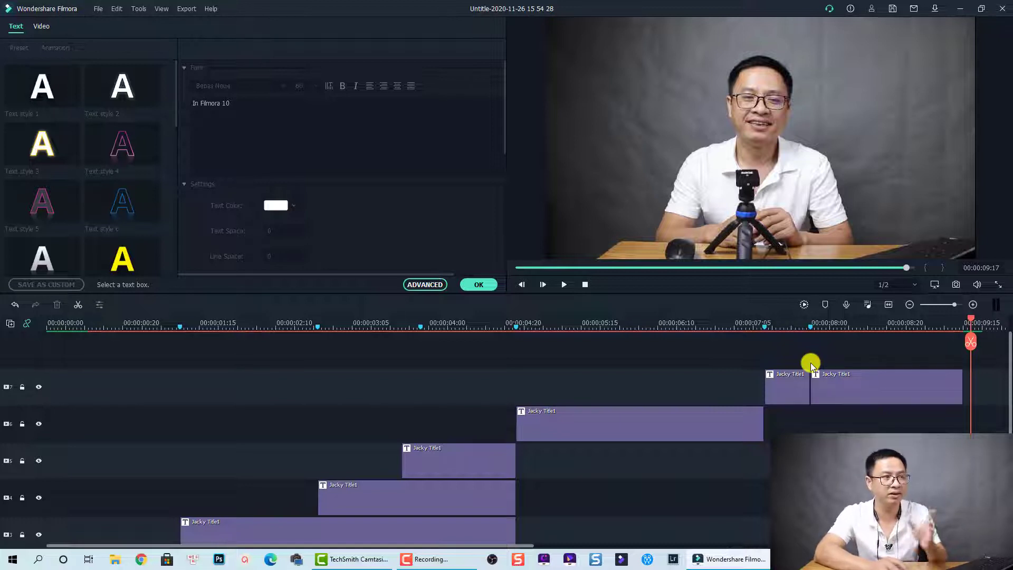
Select the main HOW TO MAKE TEXT POP-IN SCREEN WHILE TALKING title clip
click(795, 374)
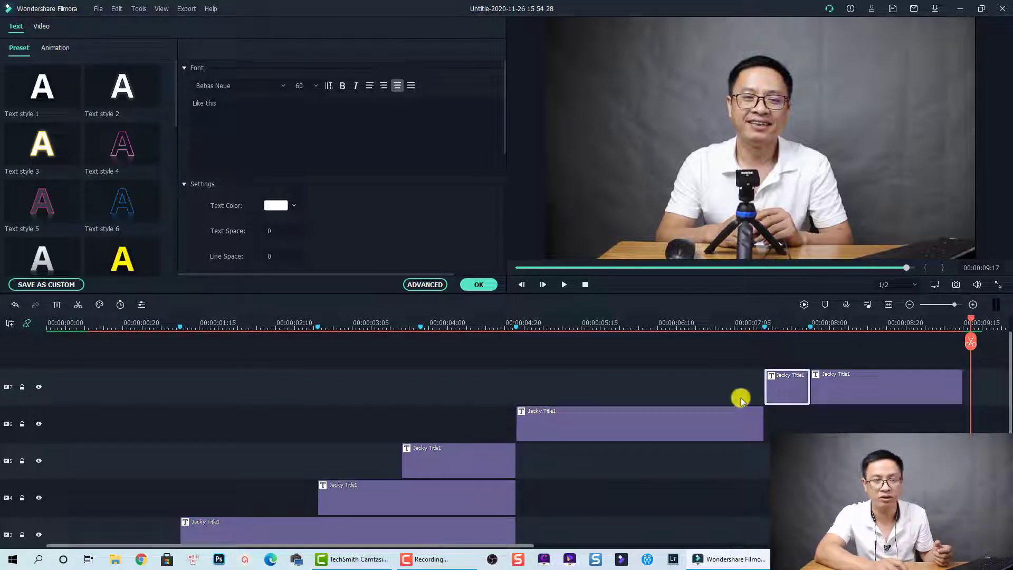
click(692, 423)
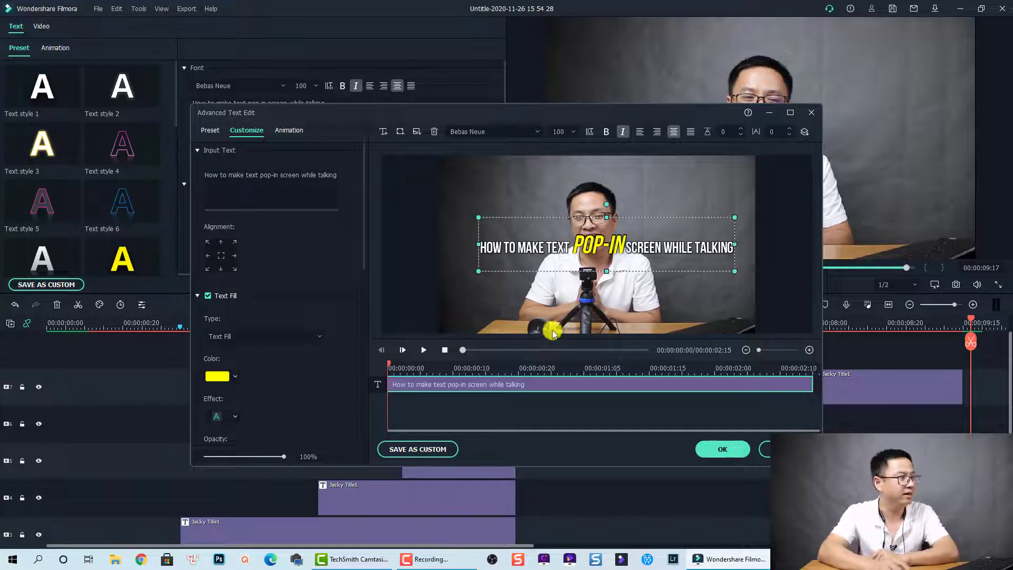
Apply the Type Writer animation to the POP-IN title and preview it from 00:00:00:02
click(284, 132)
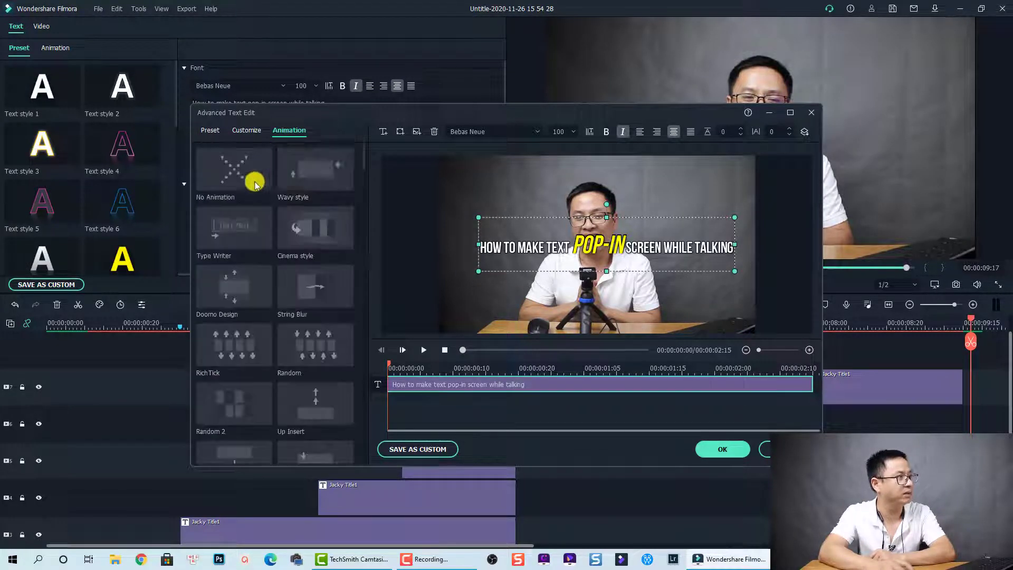
click(225, 242)
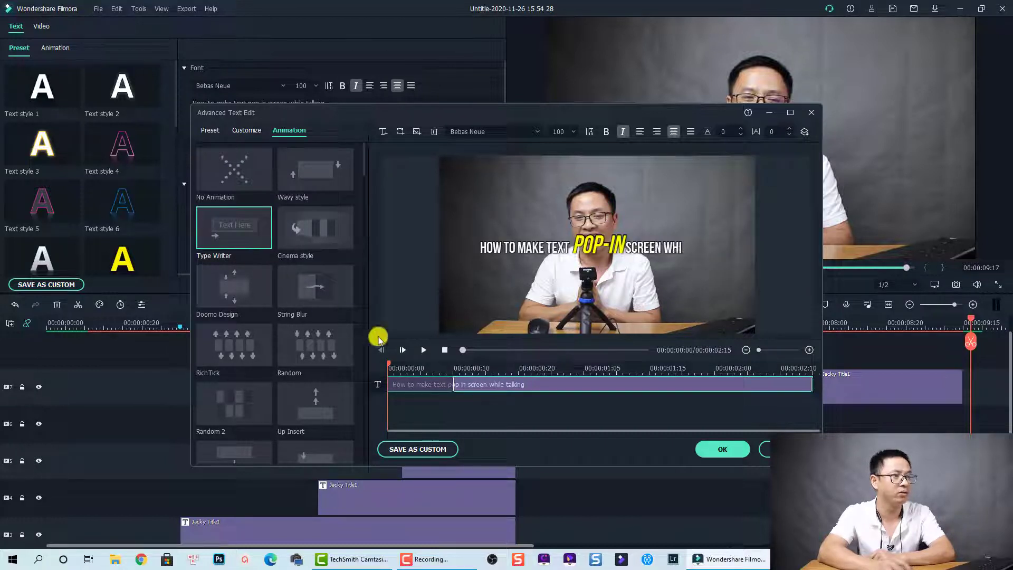
click(438, 385)
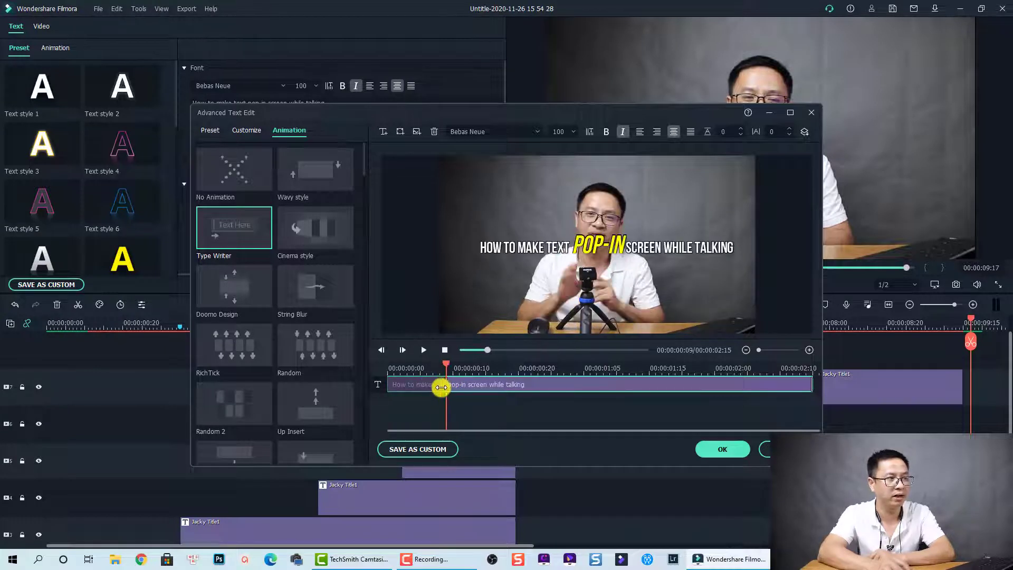
drag(436, 389, 563, 391)
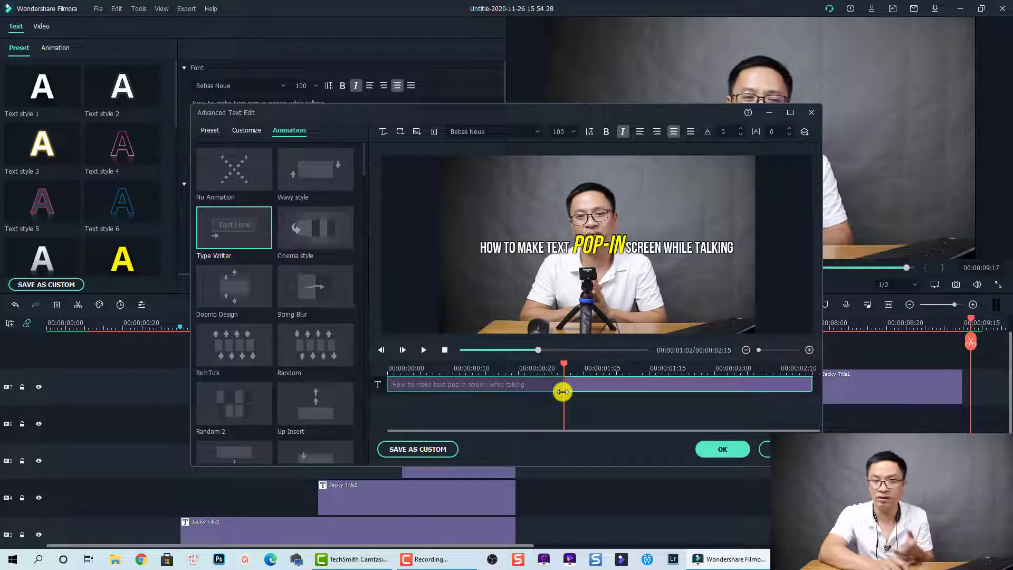